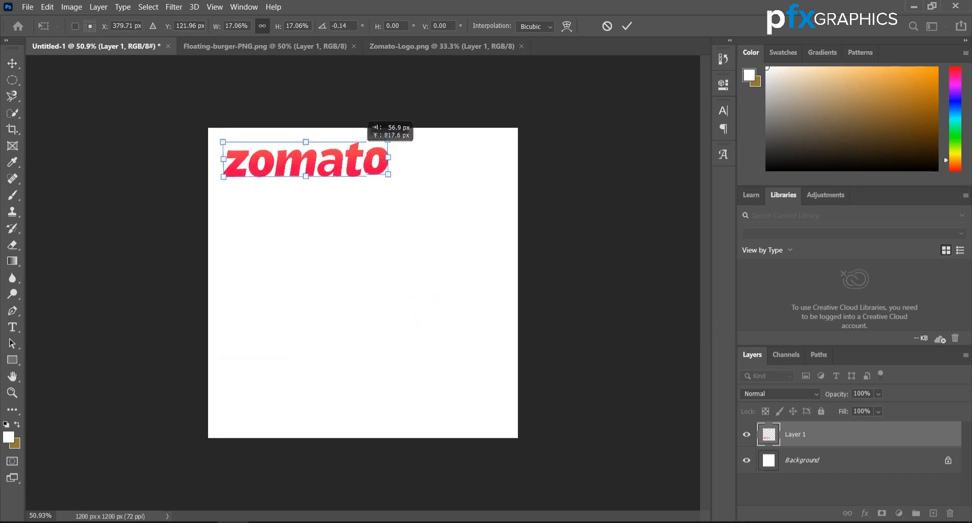
Step: Place the scaled-down Zomato logo in the upper-left corner of the canvas
{"action": "left_click_drag", "start_coordinate": [399, 121], "coordinate": [266, 103]}
{"action": "scroll", "coordinate": [313, 104], "scroll_direction": "down", "scroll_amount": 1}
{"action": "key", "text": "Return"}
Step: Bring the floating burger image from its own document into the poster
{"action": "left_click", "coordinate": [265, 46]}
{"action": "left_click_drag", "start_coordinate": [355, 167], "coordinate": [324, 212]}
{"action": "scroll", "coordinate": [324, 212], "scroll_direction": "down", "scroll_amount": 6}
Step: Scale and position the burger as a large image in the middle of the canvas, below the logo
{"action": "key", "text": "ctrl+t"}
{"action": "scroll", "coordinate": [324, 213], "scroll_direction": "down", "scroll_amount": 3}
{"action": "left_click_drag", "start_coordinate": [490, 142], "coordinate": [357, 243]}
{"action": "left_click_drag", "start_coordinate": [290, 286], "coordinate": [390, 273]}
{"action": "left_click_drag", "start_coordinate": [467, 227], "coordinate": [462, 216]}
{"action": "left_click_drag", "start_coordinate": [453, 335], "coordinate": [523, 378]}
{"action": "left_click_drag", "start_coordinate": [434, 318], "coordinate": [412, 299]}
{"action": "left_click_drag", "start_coordinate": [484, 207], "coordinate": [469, 224]}
{"action": "left_click_drag", "start_coordinate": [403, 284], "coordinate": [406, 275]}
{"action": "left_click_drag", "start_coordinate": [468, 214], "coordinate": [451, 230]}
{"action": "left_click_drag", "start_coordinate": [397, 284], "coordinate": [397, 276]}
{"action": "key", "text": "Return"}
{"action": "key", "text": "ctrl+0"}
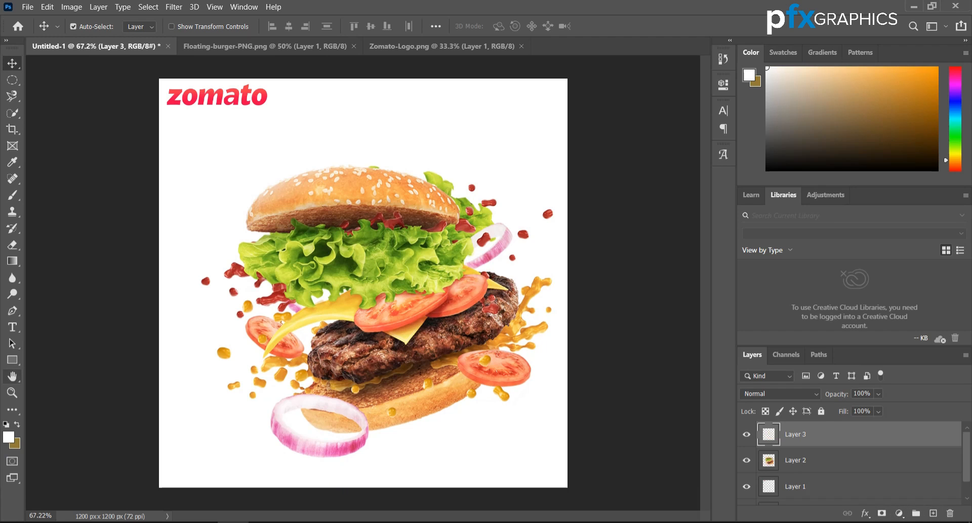
Step: Set the starting colour stop of the gradient to orange e39104
{"action": "left_click", "coordinate": [8, 437]}
{"action": "key", "text": "Escape"}
{"action": "left_click", "coordinate": [13, 260]}
{"action": "left_click", "coordinate": [91, 26]}
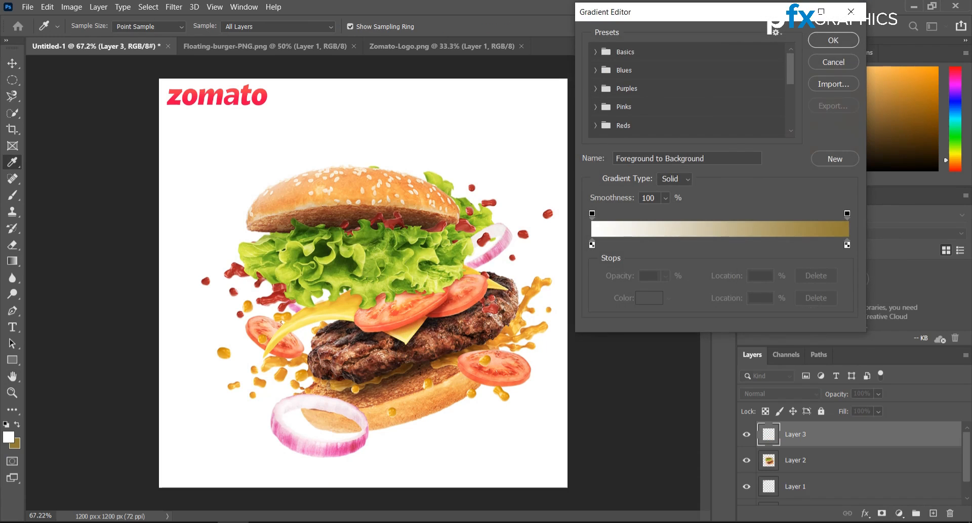
{"action": "double_click", "coordinate": [592, 244]}
{"action": "left_click", "coordinate": [725, 96]}
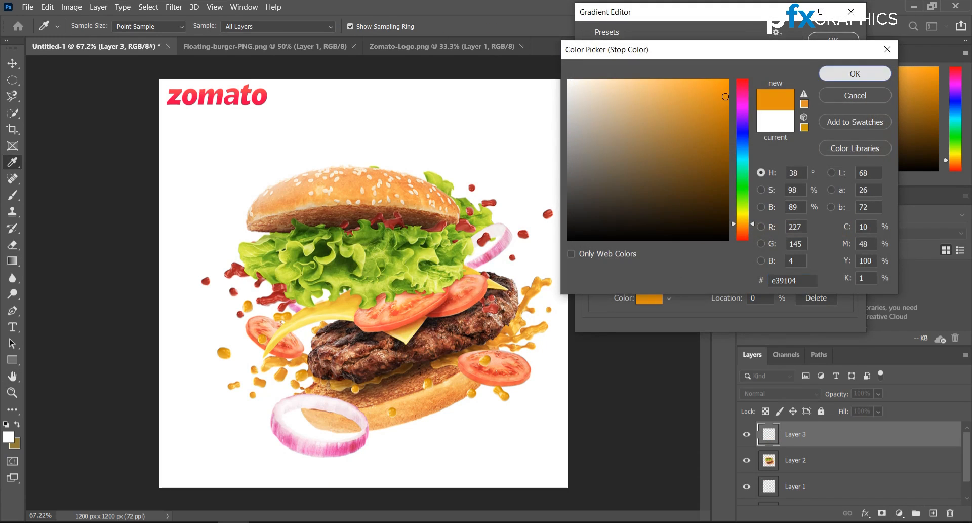
{"action": "left_click", "coordinate": [854, 74]}
Step: Set the ending colour stop of the gradient to red e90506
{"action": "double_click", "coordinate": [847, 244]}
{"action": "left_click_drag", "start_coordinate": [742, 221], "coordinate": [743, 79]}
{"action": "left_click", "coordinate": [725, 93]}
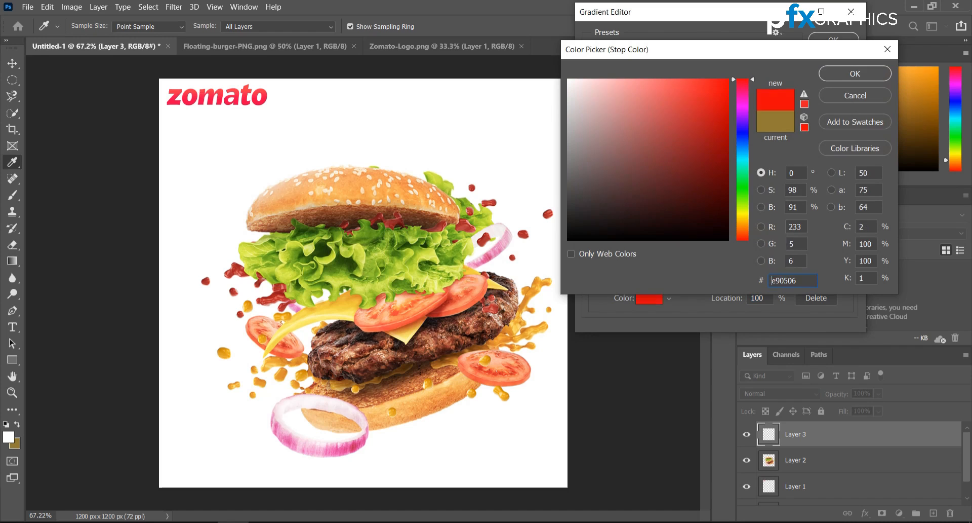
{"action": "left_click", "coordinate": [855, 74]}
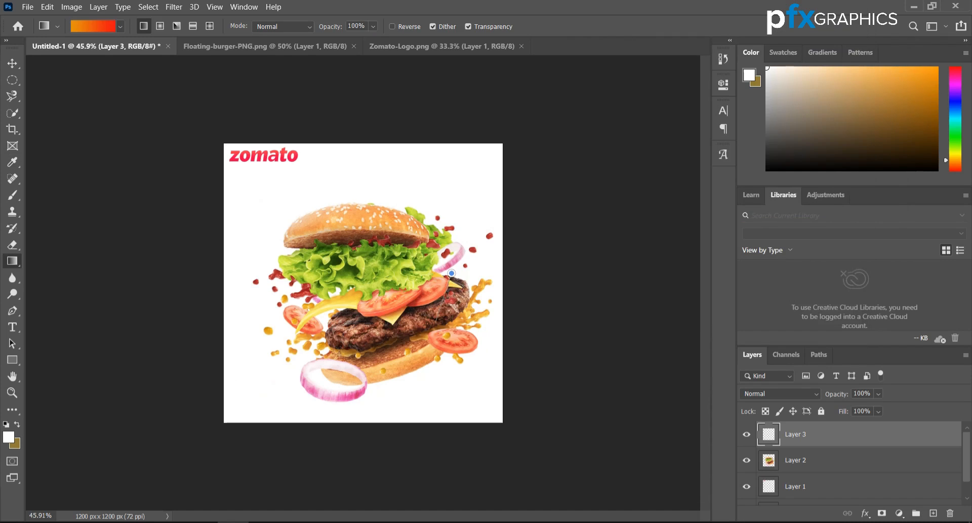
Step: Move the gradient layer beneath the logo and burger layers and draw the orange-to-red gradient diagonally toward the lower-left corner
{"action": "left_click_drag", "start_coordinate": [385, 152], "coordinate": [344, 420]}
{"action": "key", "text": "ctrl+z"}
{"action": "left_click_drag", "start_coordinate": [768, 433], "coordinate": [768, 494]}
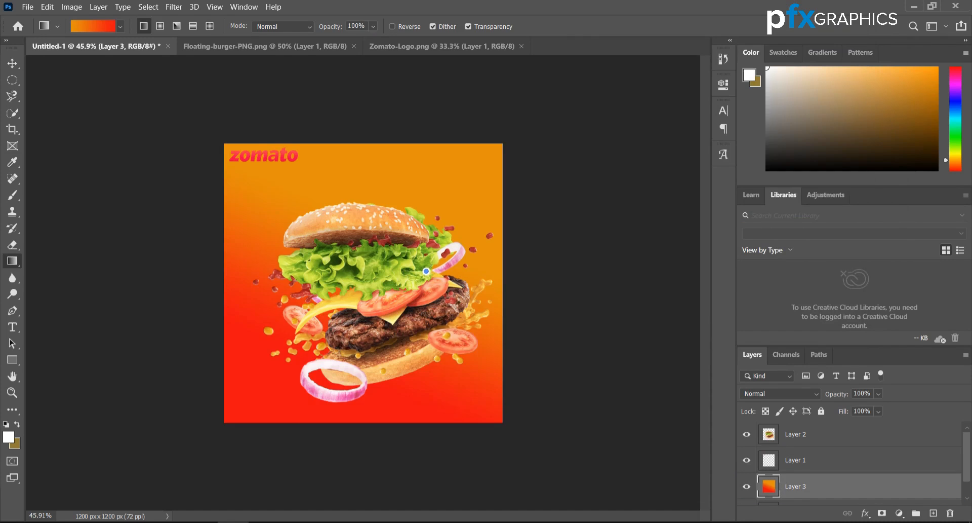
{"action": "left_click_drag", "start_coordinate": [427, 271], "coordinate": [193, 481]}
{"action": "scroll", "coordinate": [363, 282], "scroll_direction": "up", "scroll_amount": 5}
{"action": "scroll", "coordinate": [363, 283], "scroll_direction": "down", "scroll_amount": 2}
{"action": "scroll", "coordinate": [363, 283], "scroll_direction": "up", "scroll_amount": 1}
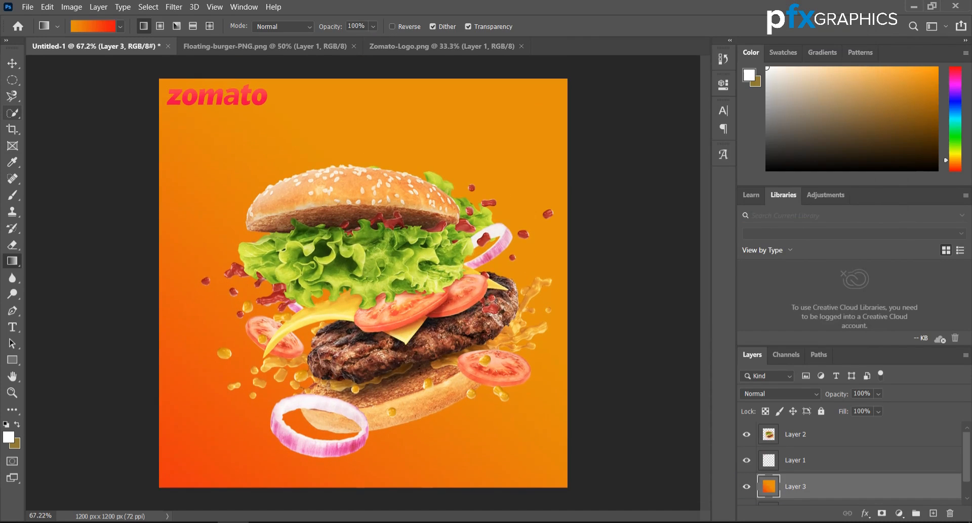
Step: Shift the burger slightly down and to the right on the canvas
{"action": "key", "text": "v"}
{"action": "scroll", "coordinate": [363, 283], "scroll_direction": "down", "scroll_amount": 3}
{"action": "scroll", "coordinate": [363, 282], "scroll_direction": "up", "scroll_amount": 1}
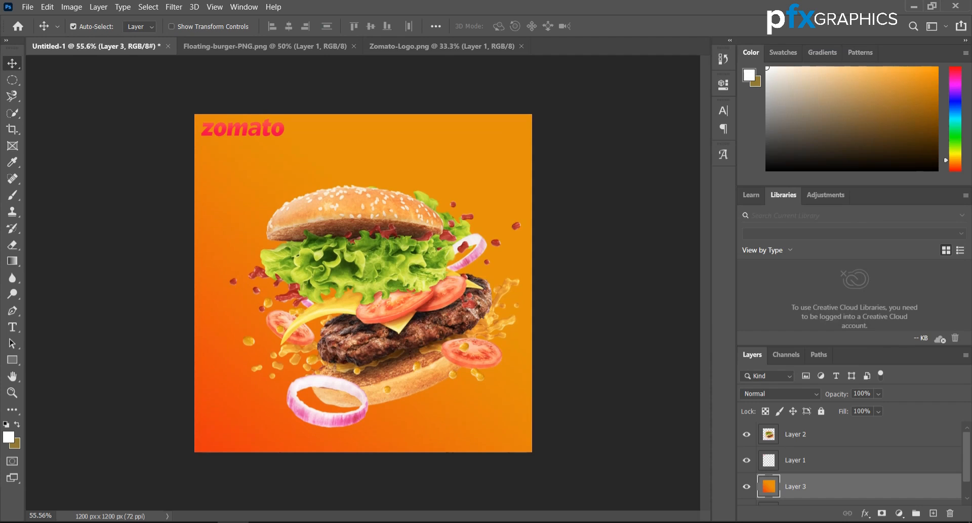
{"action": "left_click_drag", "start_coordinate": [410, 187], "coordinate": [417, 195]}
Step: Draw a white 1272 px circle behind the burger, extending past the lower-right edges of the canvas
{"action": "left_click", "coordinate": [933, 512]}
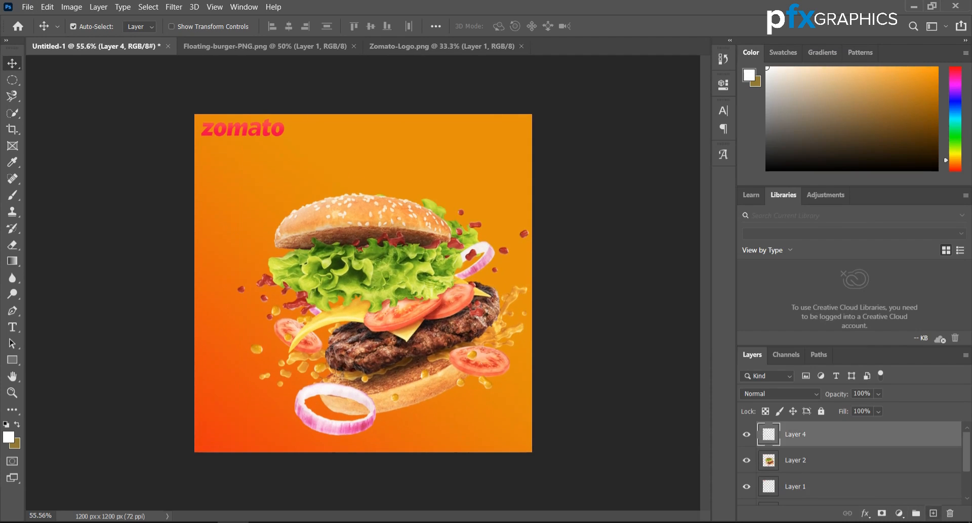
{"action": "left_click_drag", "start_coordinate": [840, 434], "coordinate": [840, 470]}
{"action": "double_click", "coordinate": [840, 460]}
{"action": "key", "text": "Escape"}
{"action": "left_click", "coordinate": [13, 359]}
{"action": "right_click", "coordinate": [12, 359]}
{"action": "left_click", "coordinate": [66, 372]}
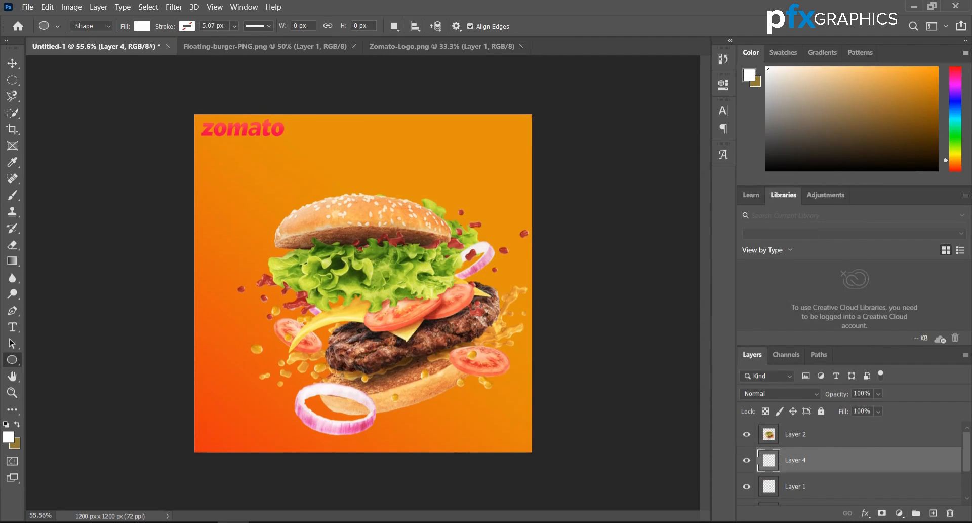
{"action": "left_click_drag", "start_coordinate": [236, 188], "coordinate": [594, 459]}
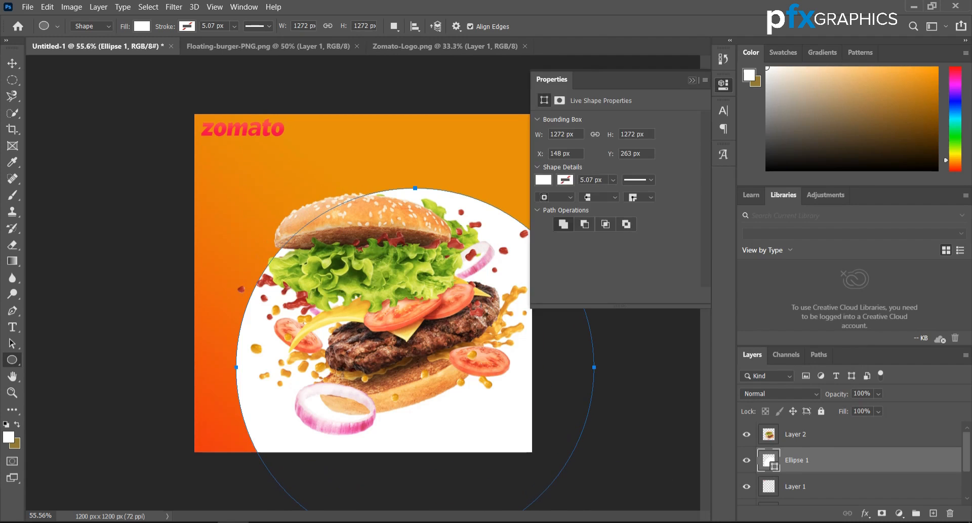
{"action": "left_click", "coordinate": [692, 80]}
Step: Move the circle further toward the lower-right corner and set its opacity to 28%
{"action": "key", "text": "v"}
{"action": "left_click", "coordinate": [618, 253]}
{"action": "left_click_drag", "start_coordinate": [446, 420], "coordinate": [494, 453]}
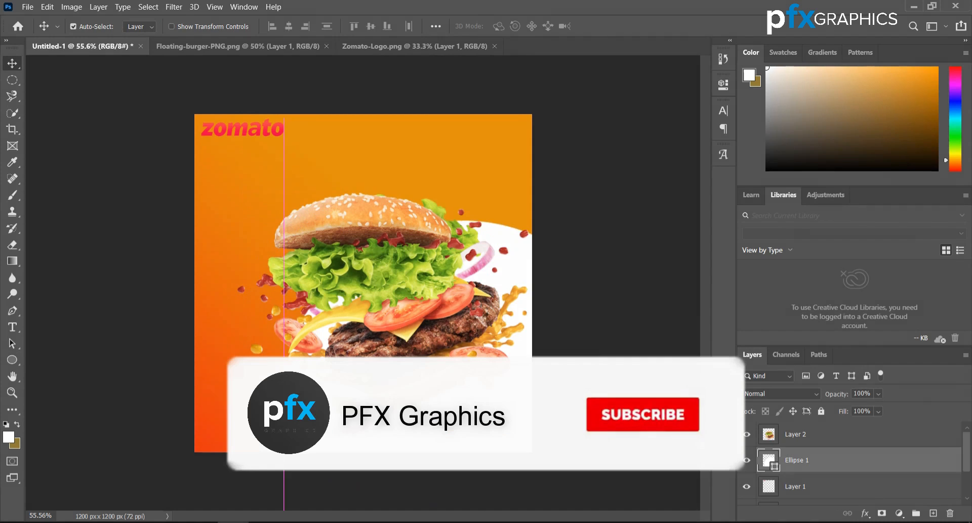
{"action": "key", "text": "6"}
{"action": "key", "text": "1"}
{"action": "key", "text": "2"}
{"action": "key", "text": "0"}
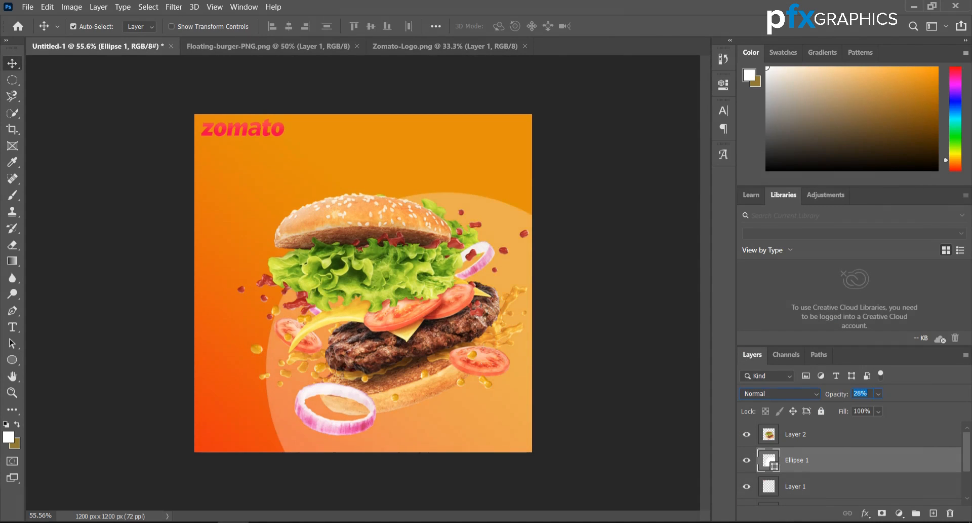
{"action": "left_click", "coordinate": [618, 253]}
{"action": "scroll", "coordinate": [363, 282], "scroll_direction": "up", "scroll_amount": 5}
{"action": "scroll", "coordinate": [363, 282], "scroll_direction": "down", "scroll_amount": 4}
Step: Apply a black Color Overlay with Normal blend mode and 100% opacity to the circle
{"action": "right_click", "coordinate": [810, 460]}
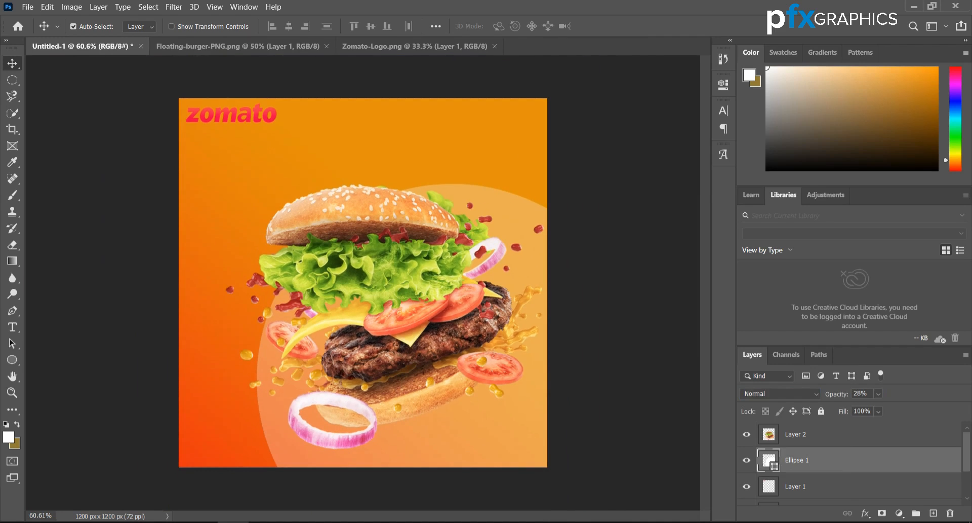
{"action": "left_click", "coordinate": [698, 7]}
{"action": "left_click", "coordinate": [380, 316]}
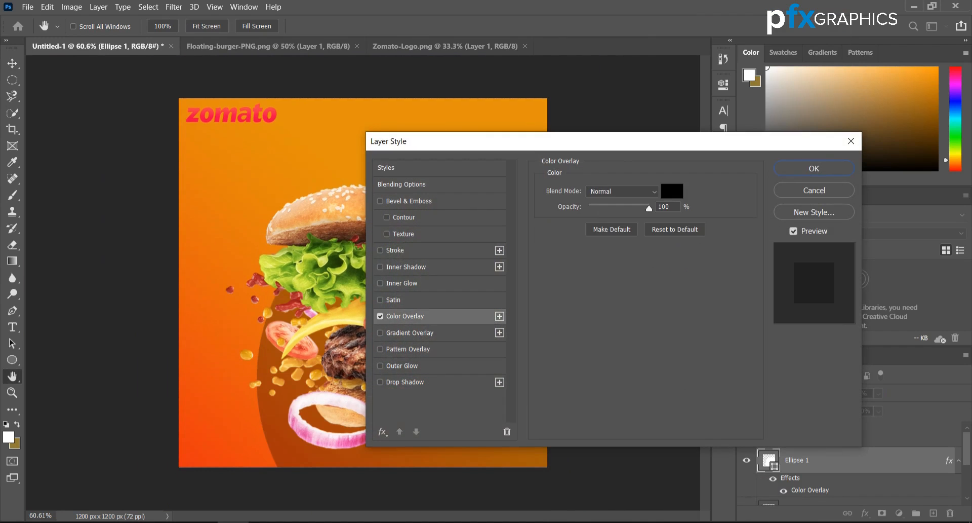
{"action": "left_click", "coordinate": [814, 168]}
{"action": "left_click", "coordinate": [561, 147]}
{"action": "scroll", "coordinate": [560, 147], "scroll_direction": "up", "scroll_amount": 4}
{"action": "scroll", "coordinate": [561, 147], "scroll_direction": "down", "scroll_amount": 3}
Step: Set the opacity of the dark circle behind the burger to 15%
{"action": "left_click", "coordinate": [830, 459]}
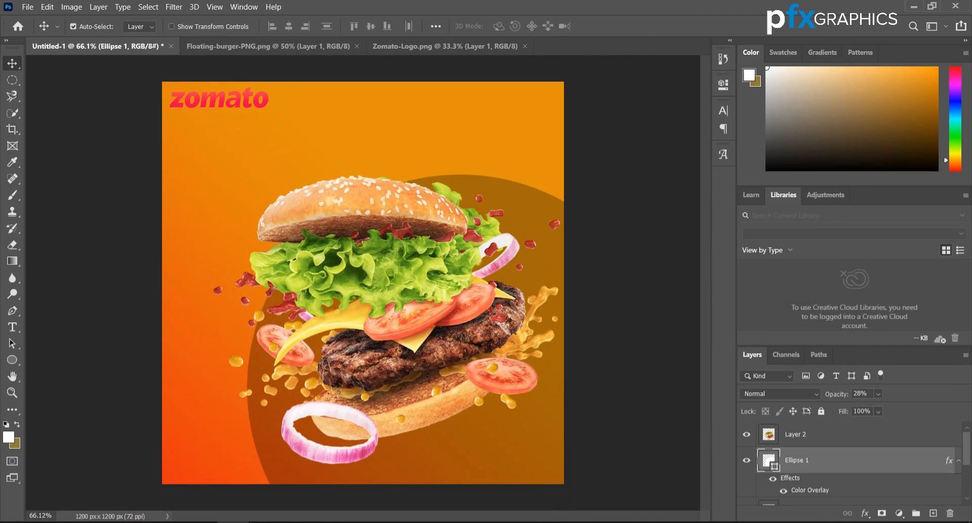
{"action": "left_click_drag", "start_coordinate": [837, 393], "coordinate": [829, 393]}
{"action": "left_click", "coordinate": [131, 389]}
{"action": "left_click", "coordinate": [536, 408]}
Step: Duplicate the dark circle and offset the copy up and to the left of the original
{"action": "left_click_drag", "start_coordinate": [536, 408], "coordinate": [509, 384]}
{"action": "left_click_drag", "start_coordinate": [509, 383], "coordinate": [503, 371]}
{"action": "left_click", "coordinate": [503, 371]}
{"action": "key", "text": "ctrl+z"}
{"action": "left_click_drag", "start_coordinate": [240, 429], "coordinate": [233, 418]}
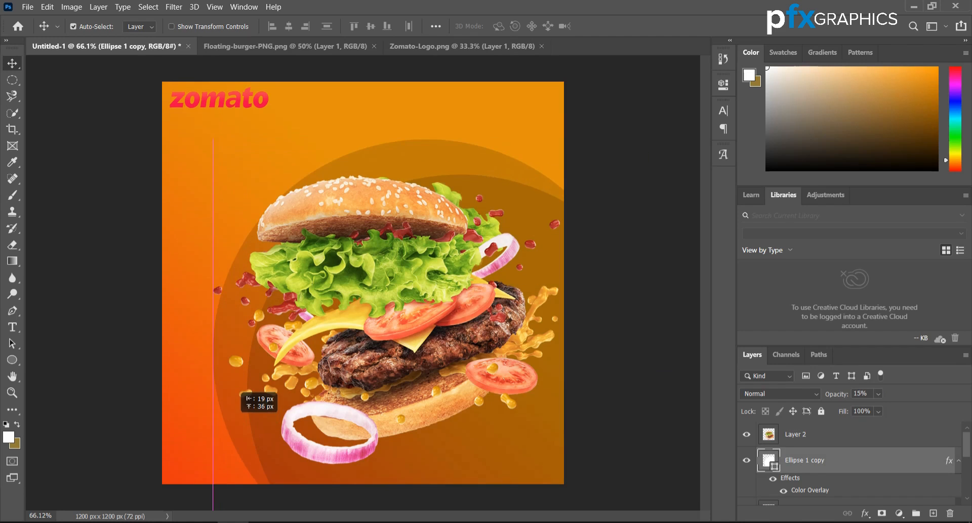
{"action": "left_click", "coordinate": [769, 460], "text": "ctrl"}
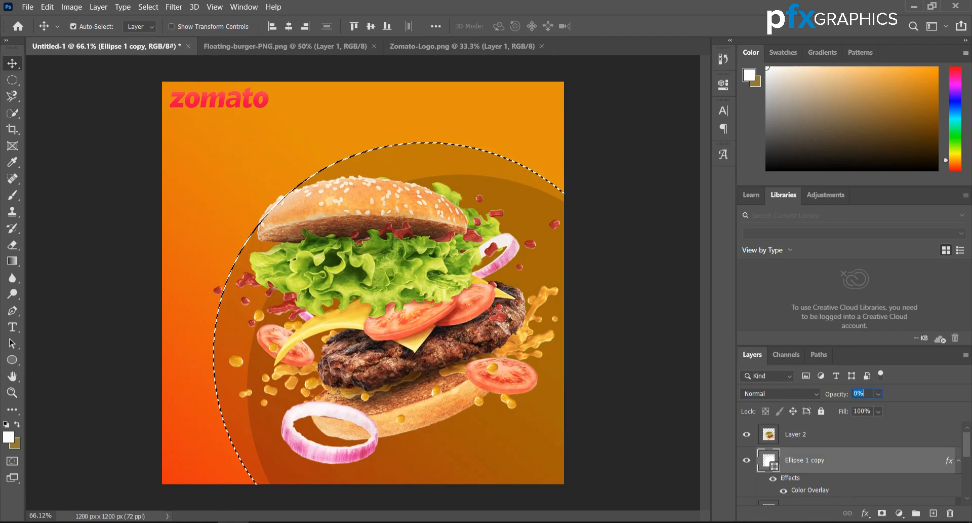
{"action": "key", "text": "Return"}
{"action": "left_click", "coordinate": [12, 195]}
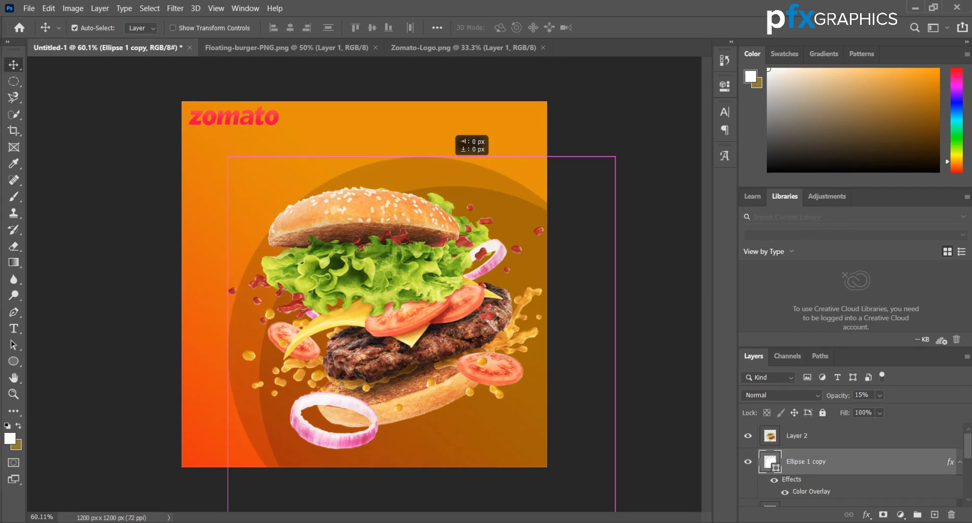
Step: Move the circle copy to the upper-left corner of the canvas so it covers the logo area
{"action": "left_click_drag", "start_coordinate": [464, 141], "coordinate": [238, 56]}
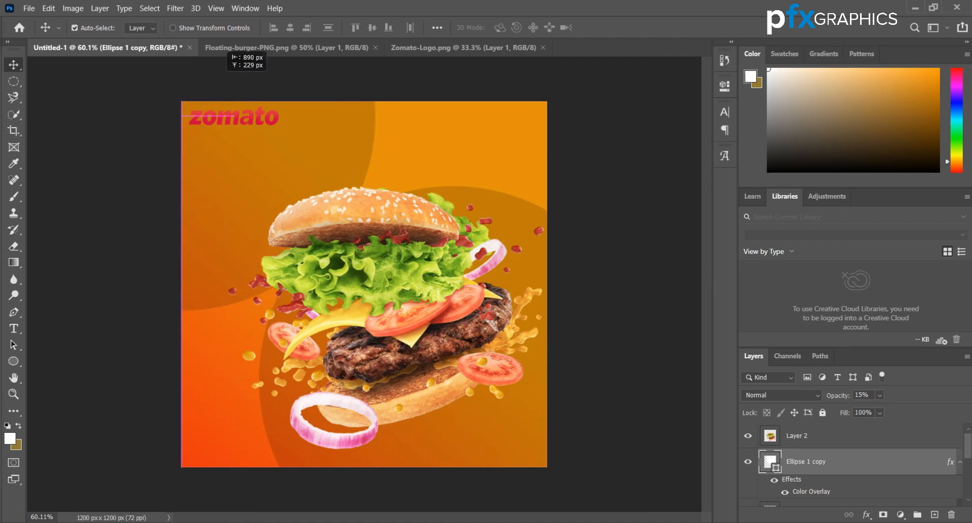
{"action": "scroll", "coordinate": [364, 283], "scroll_direction": "down", "scroll_amount": 7}
{"action": "left_click_drag", "start_coordinate": [333, 203], "coordinate": [324, 169]}
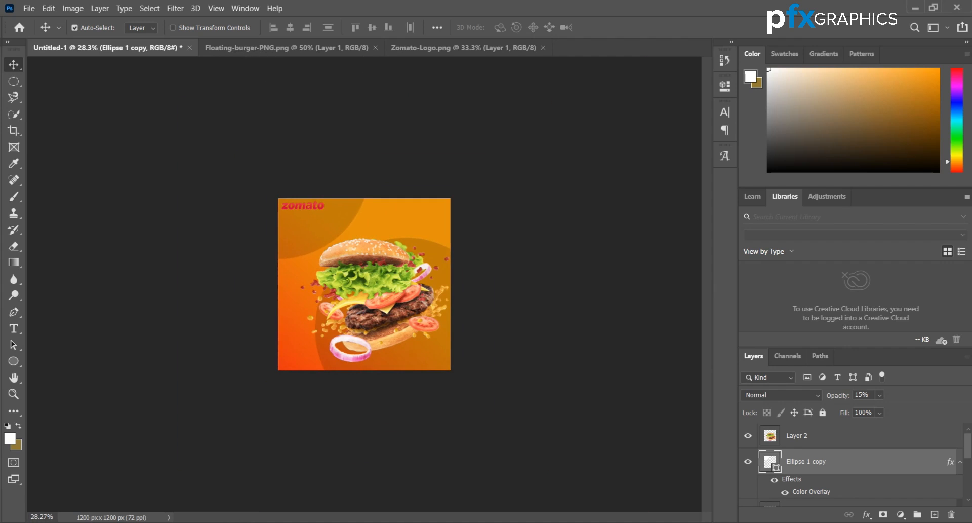
Step: Set the circle copy's opacity to 100% and hide its layer effects so it shows white
{"action": "right_click", "coordinate": [802, 461]}
{"action": "left_click", "coordinate": [643, 7]}
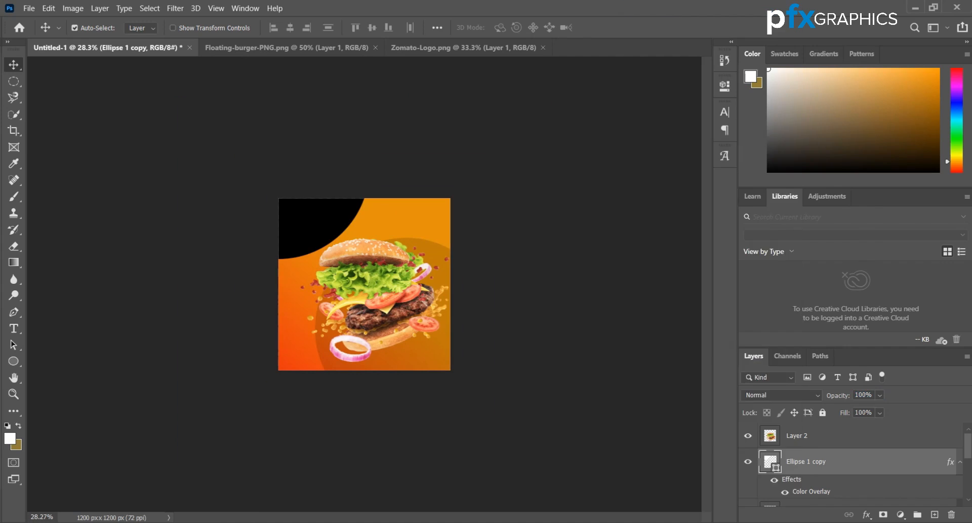
{"action": "left_click", "coordinate": [774, 479]}
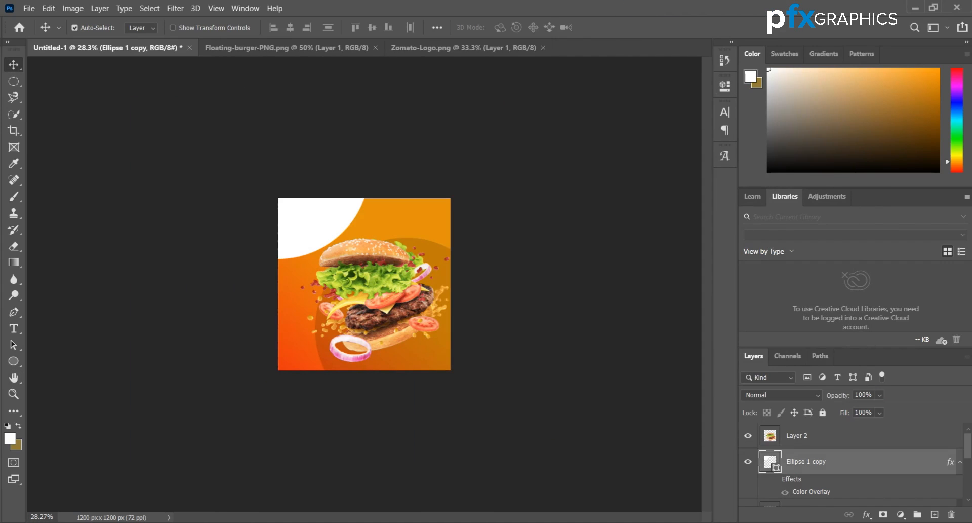
Step: Move the logo layer above the white circle copy in the layer order
{"action": "scroll", "coordinate": [850, 460], "scroll_direction": "down", "scroll_amount": 4}
{"action": "double_click", "coordinate": [850, 441]}
{"action": "left_click", "coordinate": [815, 190]}
{"action": "left_click_drag", "start_coordinate": [850, 493], "coordinate": [850, 449]}
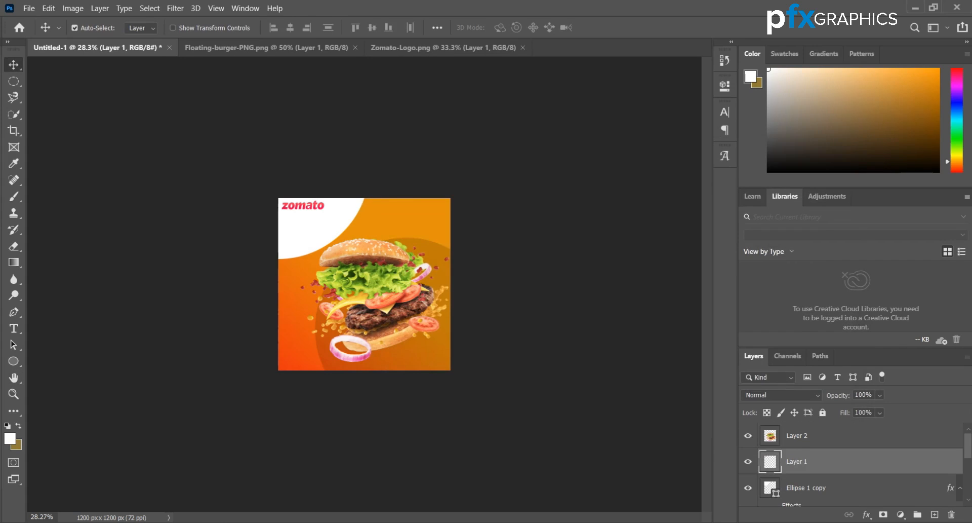
Step: Reposition the white circle so only a small curved corner remains around the logo
{"action": "scroll", "coordinate": [207, 126], "scroll_direction": "up", "scroll_amount": 10}
{"action": "scroll", "coordinate": [208, 126], "scroll_direction": "down", "scroll_amount": 4}
{"action": "scroll", "coordinate": [207, 127], "scroll_direction": "up", "scroll_amount": 5}
{"action": "left_click_drag", "start_coordinate": [240, 153], "coordinate": [201, 95]}
{"action": "scroll", "coordinate": [202, 95], "scroll_direction": "down", "scroll_amount": 6}
{"action": "left_click", "coordinate": [328, 190]}
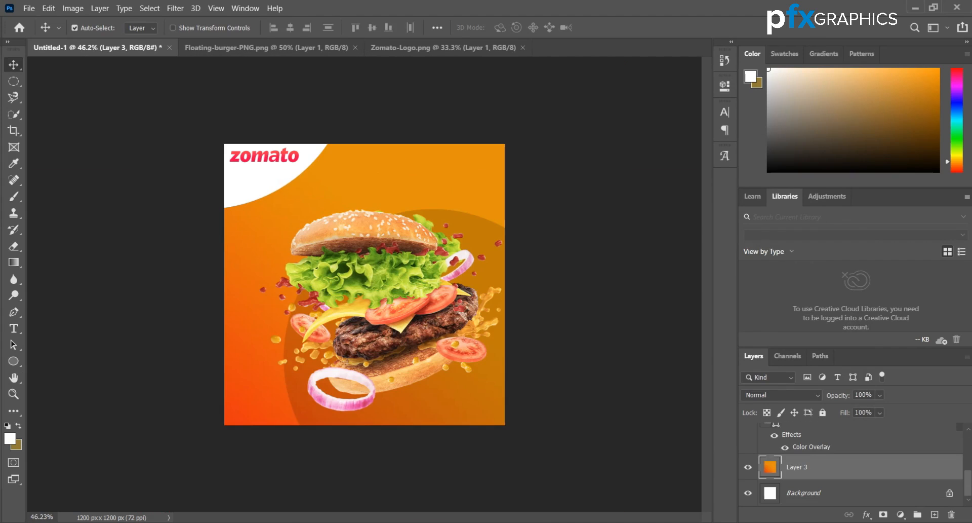
{"action": "scroll", "coordinate": [365, 284], "scroll_direction": "down", "scroll_amount": 1}
{"action": "scroll", "coordinate": [365, 284], "scroll_direction": "up", "scroll_amount": 2}
{"action": "left_click_drag", "start_coordinate": [242, 163], "coordinate": [266, 144]}
{"action": "scroll", "coordinate": [365, 283], "scroll_direction": "down", "scroll_amount": 1}
{"action": "left_click", "coordinate": [365, 283]}
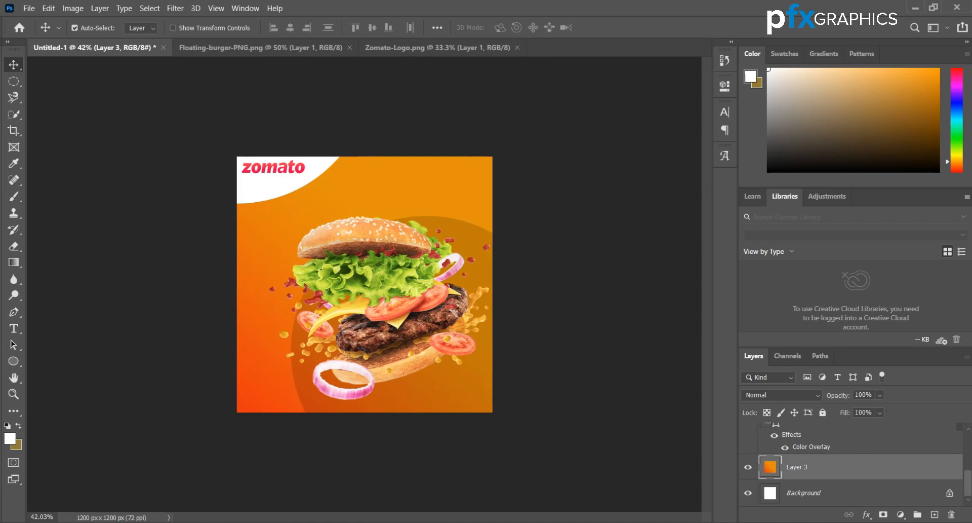
{"action": "scroll", "coordinate": [850, 465], "scroll_direction": "up", "scroll_amount": 2}
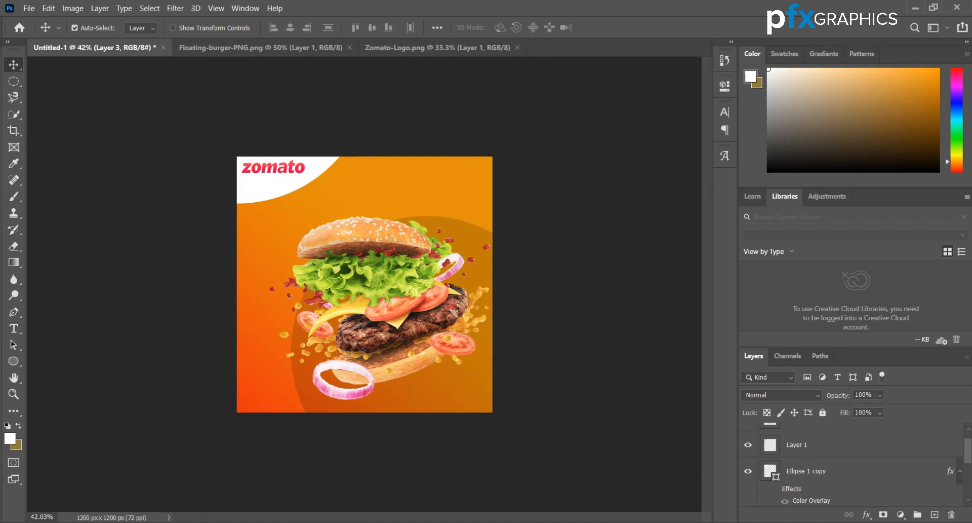
{"action": "scroll", "coordinate": [850, 465], "scroll_direction": "up", "scroll_amount": 1}
{"action": "left_click", "coordinate": [820, 481]}
{"action": "right_click", "coordinate": [820, 478]}
{"action": "left_click", "coordinate": [684, 9]}
{"action": "key", "text": "Escape"}
{"action": "scroll", "coordinate": [851, 471], "scroll_direction": "up", "scroll_amount": 1}
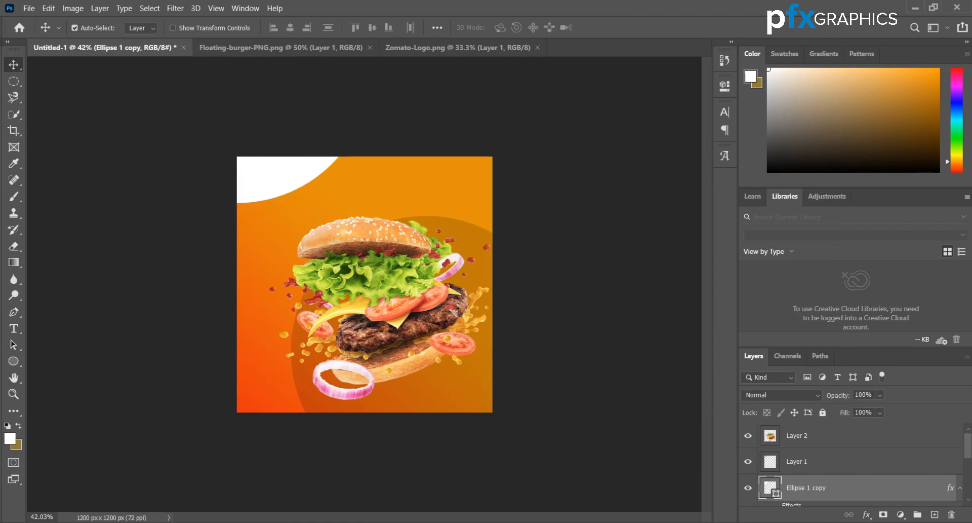
{"action": "left_click", "coordinate": [748, 461]}
{"action": "right_click", "coordinate": [796, 461]}
{"action": "left_click", "coordinate": [737, 8]}
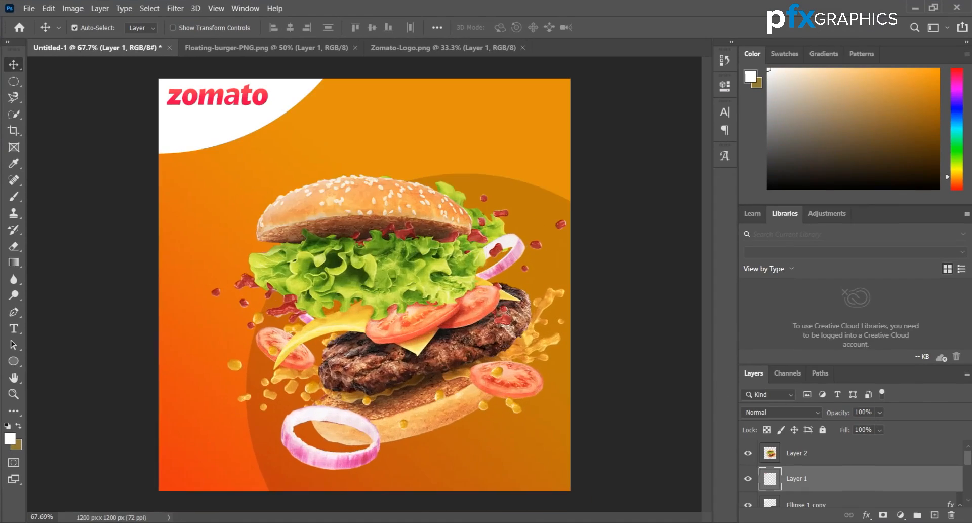
Step: Apply a Color Overlay to the logo using an orange sampled from the poster background
{"action": "scroll", "coordinate": [198, 96], "scroll_direction": "up", "scroll_amount": 5}
{"action": "right_click", "coordinate": [800, 478]}
{"action": "left_click", "coordinate": [667, 9]}
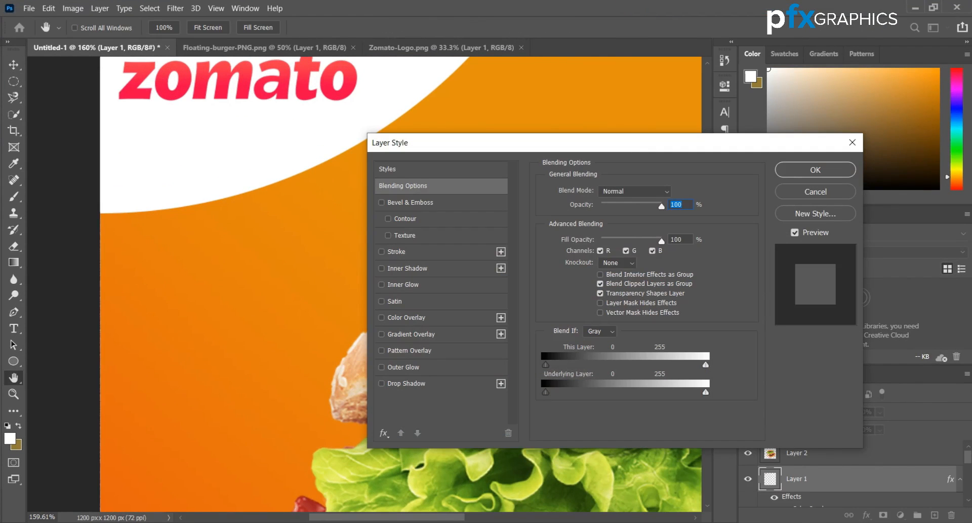
{"action": "left_click", "coordinate": [381, 317]}
{"action": "left_click", "coordinate": [406, 317]}
{"action": "left_click", "coordinate": [673, 191]}
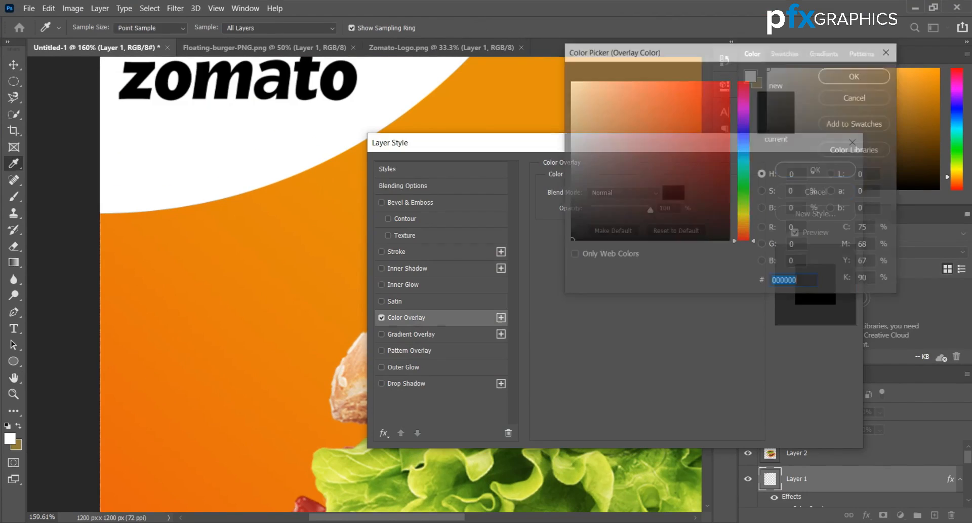
{"action": "left_click", "coordinate": [506, 101]}
{"action": "left_click", "coordinate": [856, 75]}
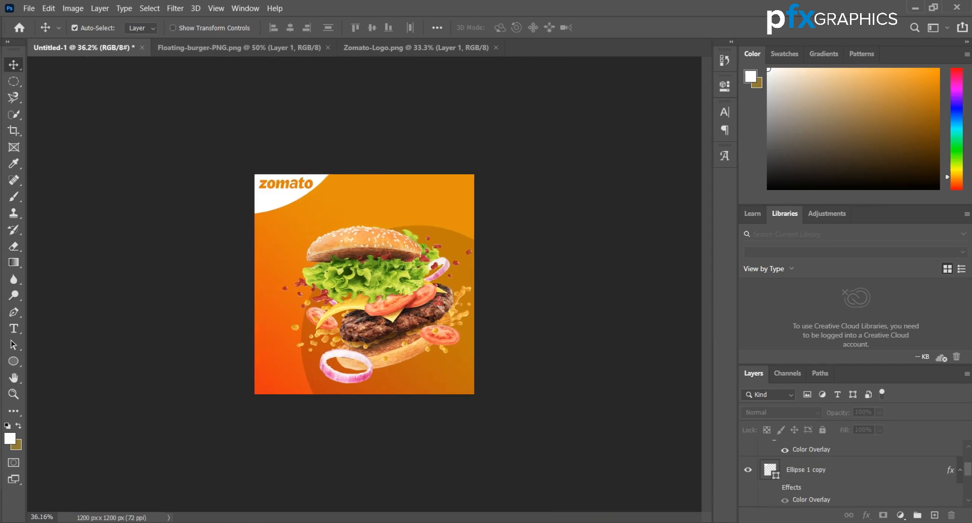
Step: Add the white text "ORDER NOW" in the LEMON MILK font above the burger
{"action": "scroll", "coordinate": [364, 283], "scroll_direction": "up", "scroll_amount": 8}
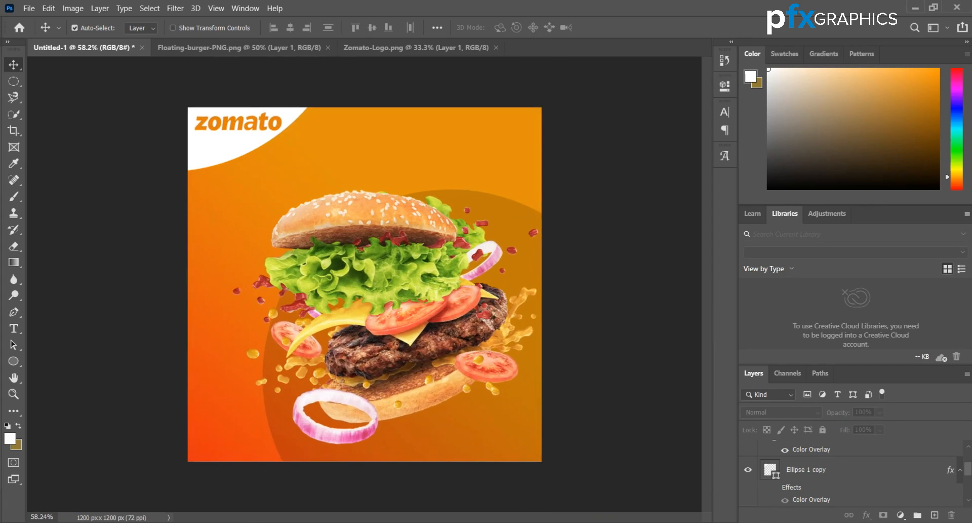
{"action": "scroll", "coordinate": [364, 283], "scroll_direction": "down", "scroll_amount": 1}
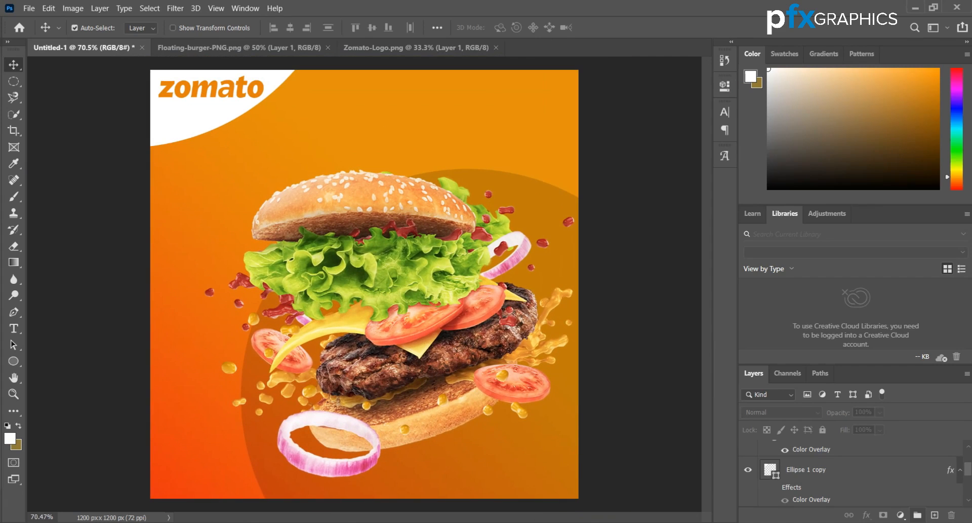
{"action": "left_click", "coordinate": [934, 514]}
{"action": "key", "text": "t"}
{"action": "left_click", "coordinate": [290, 144]}
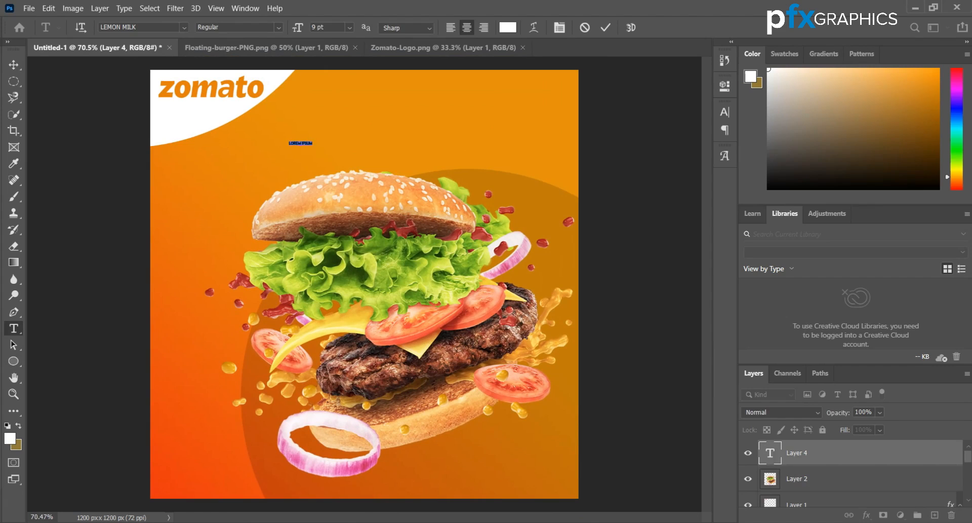
{"action": "type", "text": "ORDER NOW"}
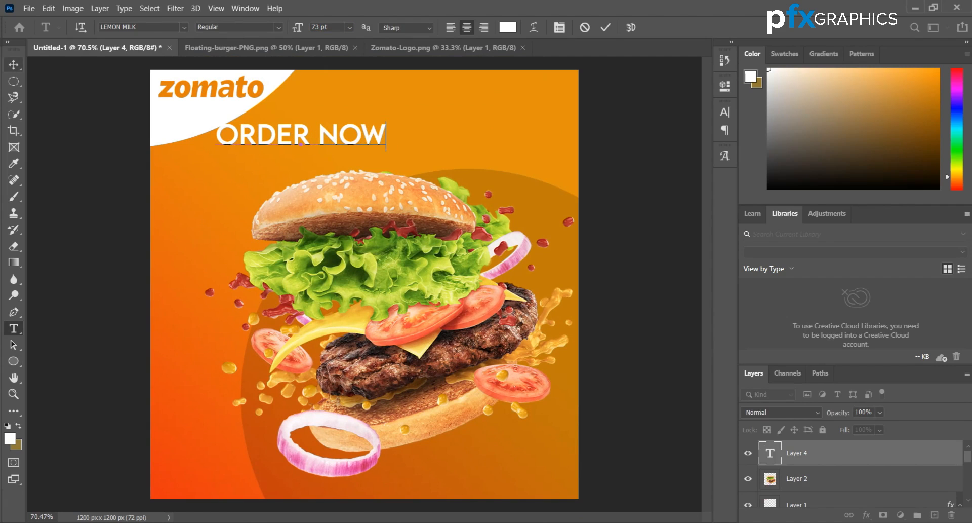
{"action": "left_click", "coordinate": [14, 64]}
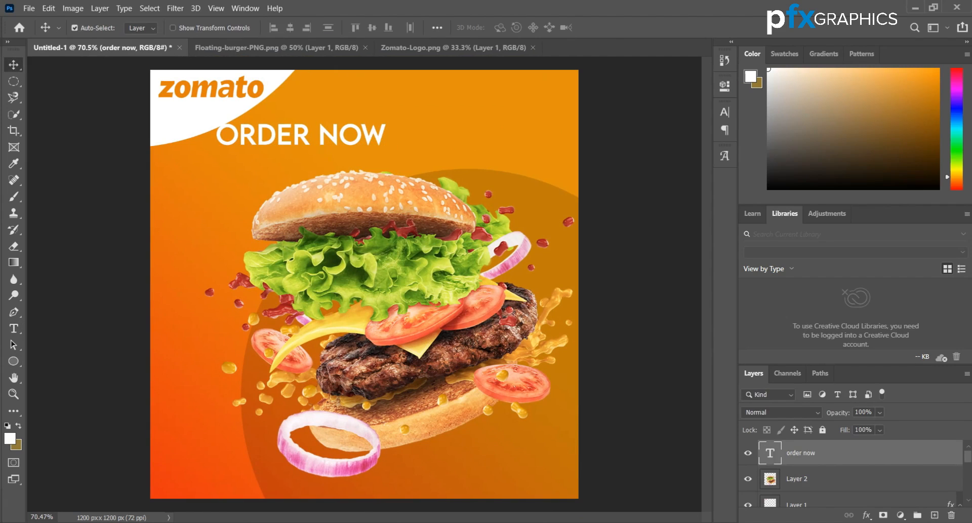
Step: Scale down the ORDER NOW text and move it into the poster's upper-right corner
{"action": "left_click", "coordinate": [725, 112]}
{"action": "left_click", "coordinate": [725, 112]}
{"action": "key", "text": "ctrl+t"}
{"action": "left_click_drag", "start_coordinate": [386, 150], "coordinate": [557, 89]}
{"action": "scroll", "coordinate": [557, 89], "scroll_direction": "up", "scroll_amount": 5}
{"action": "left_click_drag", "start_coordinate": [488, 156], "coordinate": [517, 156]}
{"action": "key", "text": "Return"}
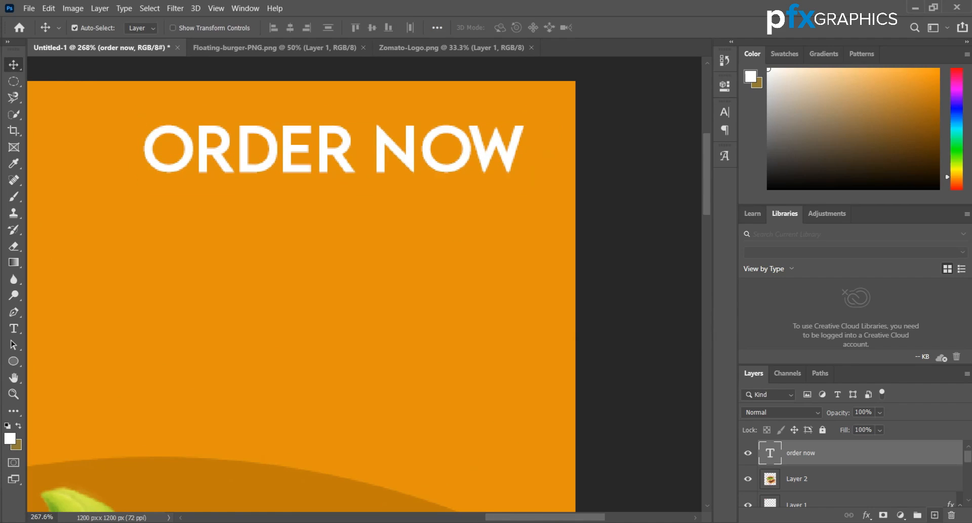
Step: Draw a white rounded rectangle with a 10 px corner radius behind the ORDER NOW text
{"action": "left_click", "coordinate": [935, 515]}
{"action": "left_click_drag", "start_coordinate": [810, 452], "coordinate": [810, 481]}
{"action": "right_click", "coordinate": [13, 360]}
{"action": "left_click", "coordinate": [61, 371]}
{"action": "left_click_drag", "start_coordinate": [225, 147], "coordinate": [522, 172]}
{"action": "left_click", "coordinate": [494, 173]}
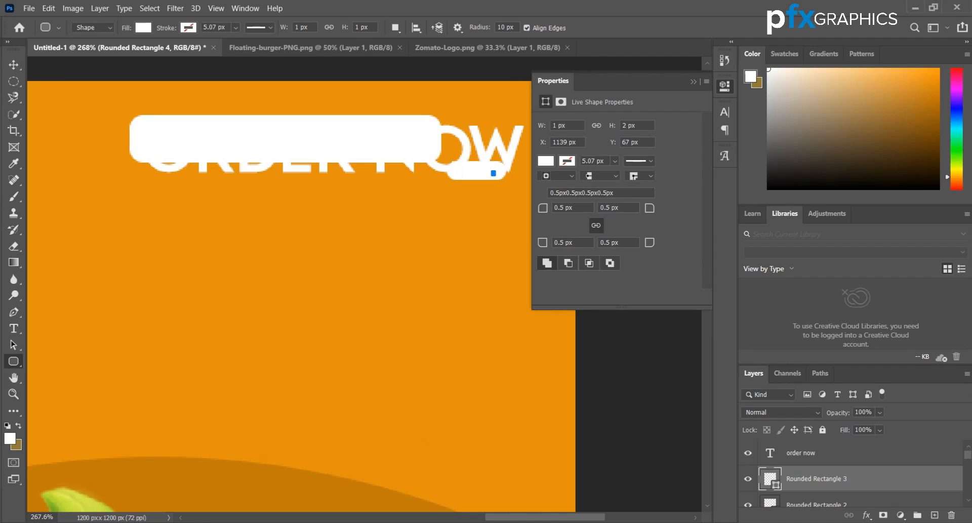
Step: Delete the extra small rounded rectangle overlapping the end of the ORDER NOW text
{"action": "left_click", "coordinate": [694, 81]}
{"action": "left_click", "coordinate": [13, 64]}
{"action": "left_click", "coordinate": [476, 170]}
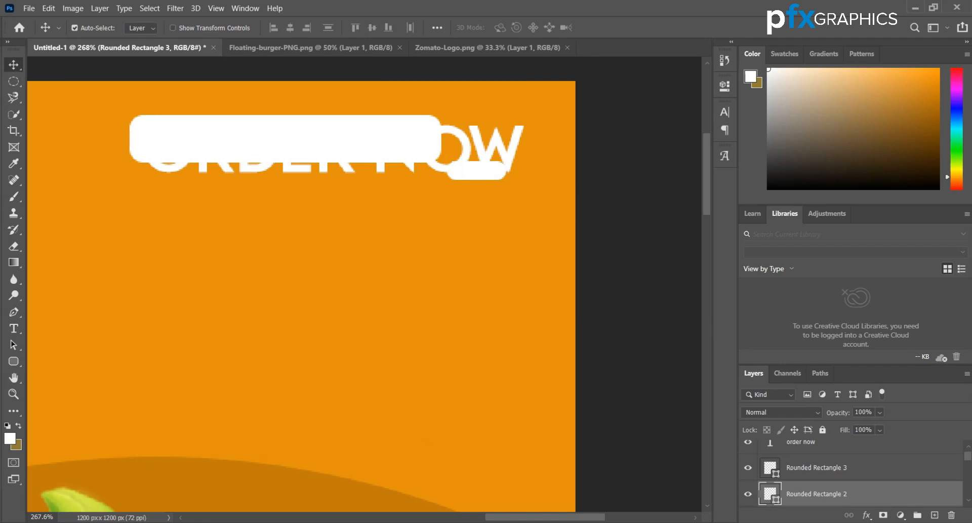
{"action": "left_click", "coordinate": [801, 442]}
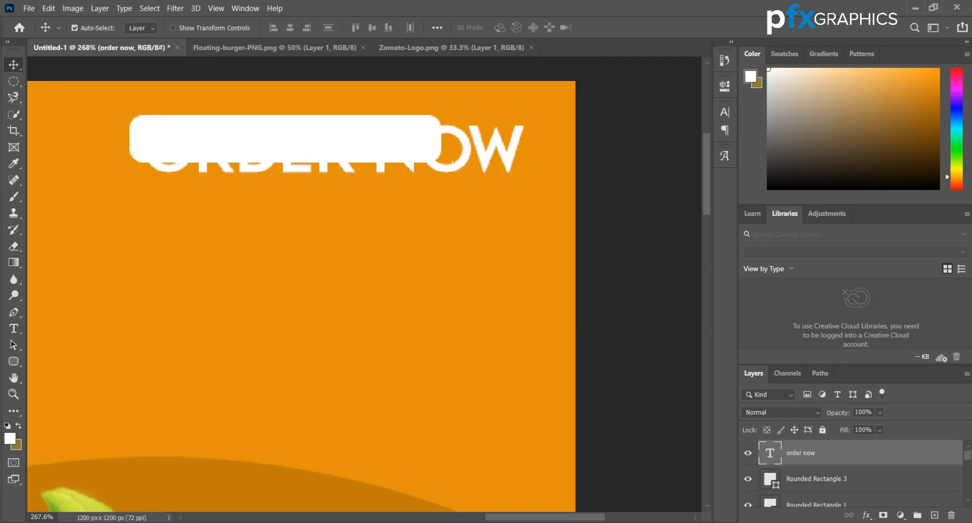
Step: Recolor the ORDER NOW text with an orange sampled from the poster background
{"action": "double_click", "coordinate": [770, 452]}
{"action": "left_click", "coordinate": [507, 27]}
{"action": "left_click", "coordinate": [453, 162]}
{"action": "left_click", "coordinate": [452, 162]}
{"action": "key", "text": "Return"}
{"action": "left_click", "coordinate": [14, 65]}
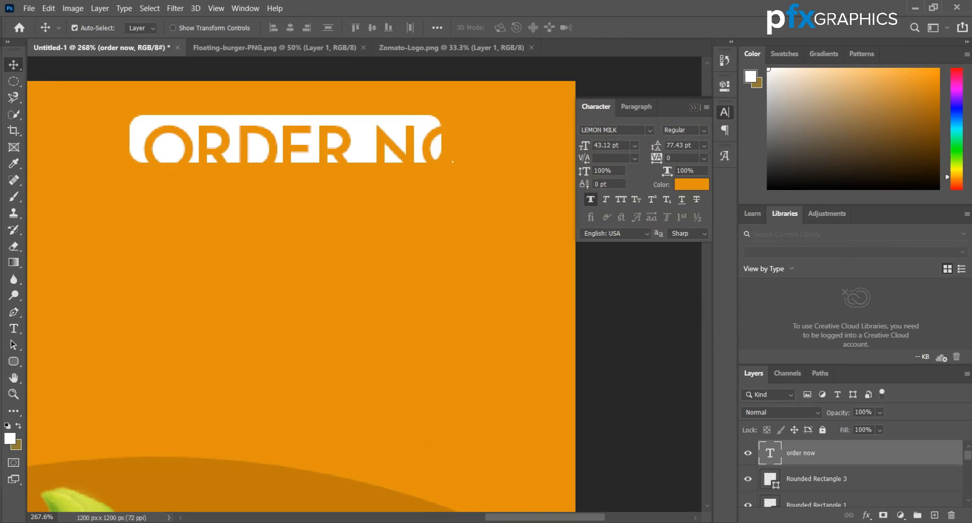
{"action": "left_click", "coordinate": [694, 107]}
Step: Enlarge the white rounded rectangle to about 130% so it encloses the whole ORDER NOW text
{"action": "left_click", "coordinate": [816, 503]}
{"action": "scroll", "coordinate": [850, 476], "scroll_direction": "up", "scroll_amount": 1}
{"action": "scroll", "coordinate": [851, 476], "scroll_direction": "down", "scroll_amount": 2}
{"action": "left_click", "coordinate": [748, 452]}
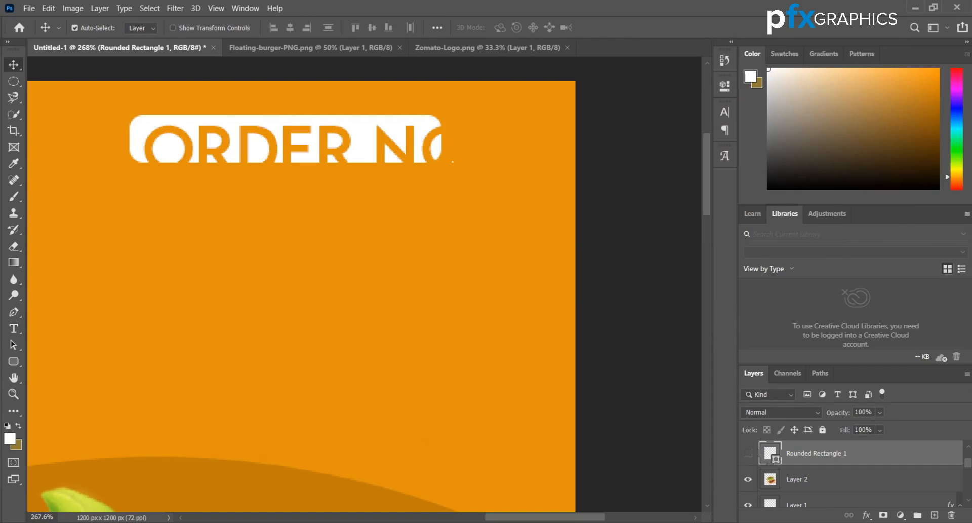
{"action": "key", "text": "ctrl+t"}
{"action": "left_click_drag", "start_coordinate": [442, 163], "coordinate": [535, 176]}
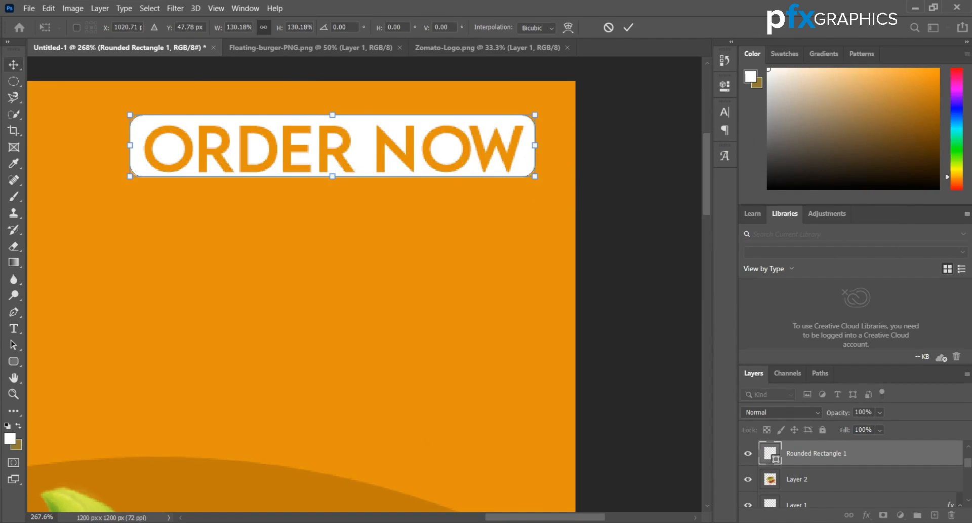
{"action": "left_click", "coordinate": [14, 65]}
Step: Nudge the white rounded rectangle and the ORDER NOW text until the text sits centered inside it
{"action": "key", "text": "Down"}
{"action": "key", "text": "Down"}
{"action": "key", "text": "Down"}
{"action": "key", "text": "Right"}
{"action": "key", "text": "Right"}
{"action": "key", "text": "Right"}
{"action": "key", "text": "Up"}
{"action": "key", "text": "Left"}
{"action": "key", "text": "Right"}
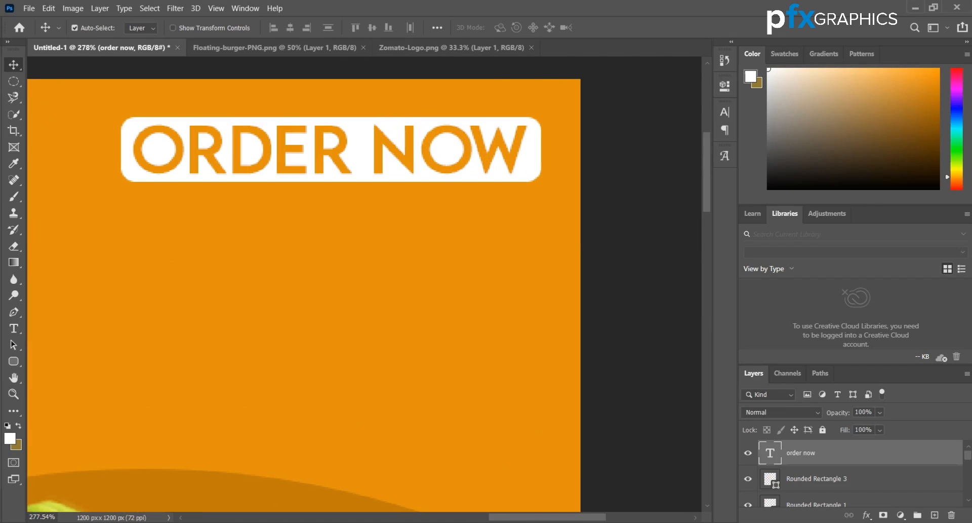
Step: Change the ORDER NOW text's font to Boulder Bold and turn off faux bold
{"action": "left_click", "coordinate": [724, 112]}
{"action": "left_click", "coordinate": [649, 130]}
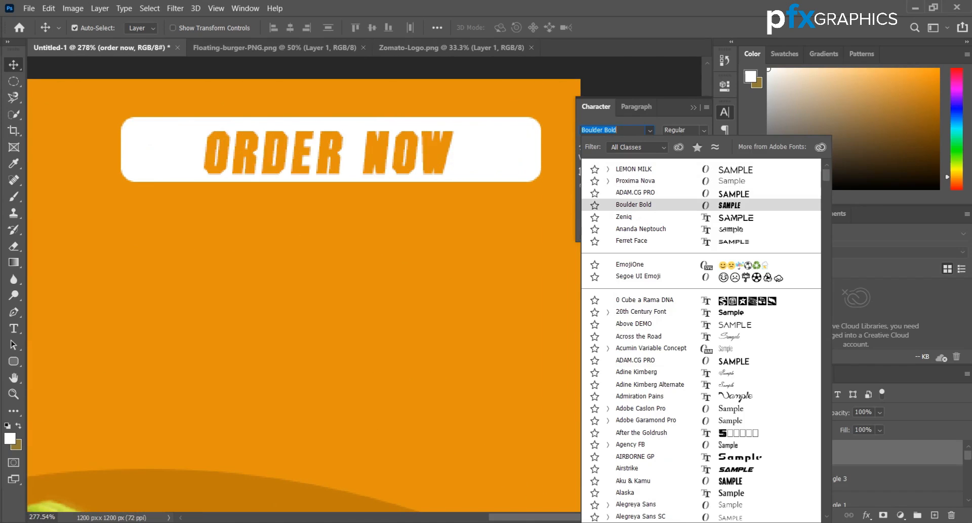
{"action": "left_click", "coordinate": [634, 204]}
{"action": "left_click", "coordinate": [591, 199]}
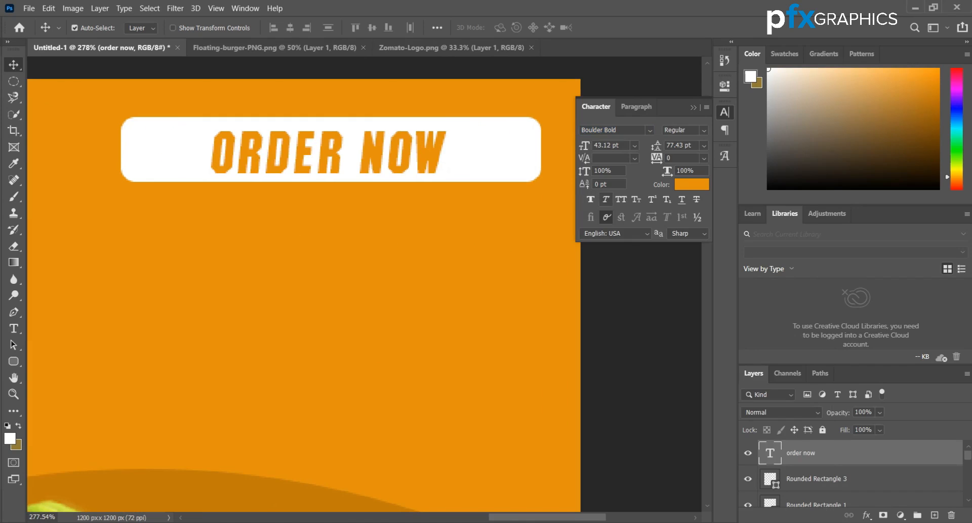
Step: Narrow the white rounded rectangle from both sides so it fits closely around the ORDER NOW text
{"action": "left_click", "coordinate": [815, 504]}
{"action": "key", "text": "ctrl+t"}
{"action": "left_click_drag", "start_coordinate": [540, 149], "coordinate": [453, 149]}
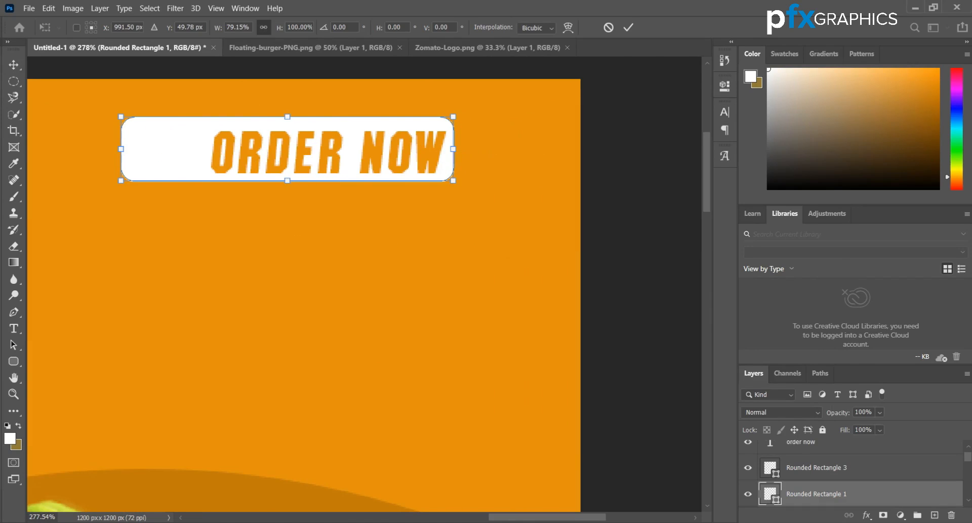
{"action": "left_click_drag", "start_coordinate": [121, 148], "coordinate": [203, 149]}
{"action": "key", "text": "Return"}
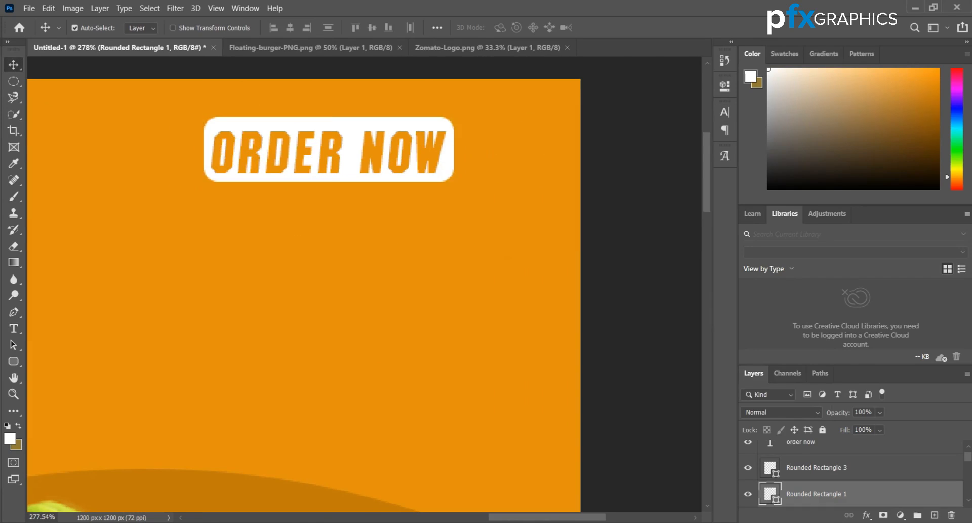
Step: Delete the leftover Rounded Rectangle 3 layer
{"action": "key", "text": "ctrl+0"}
{"action": "scroll", "coordinate": [860, 472], "scroll_direction": "up", "scroll_amount": 1}
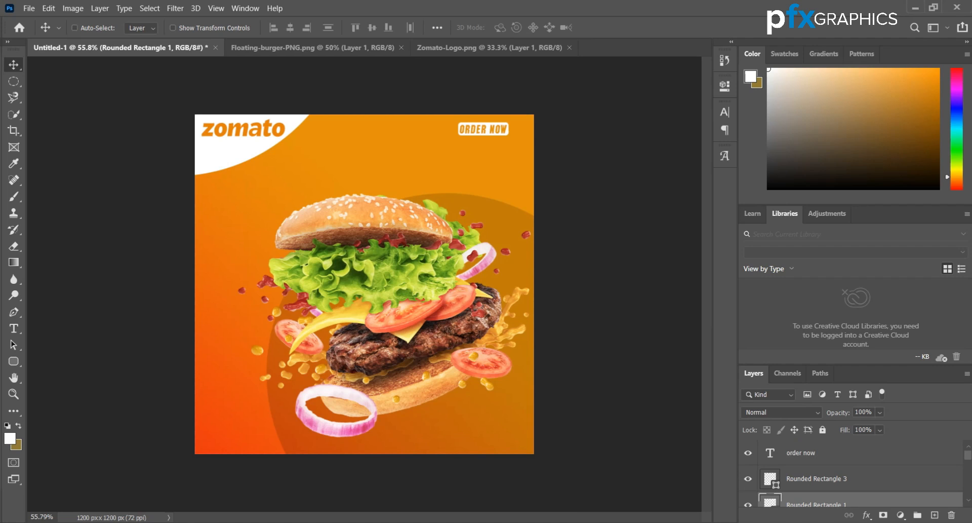
{"action": "left_click", "coordinate": [815, 452], "text": "ctrl"}
{"action": "left_click", "coordinate": [816, 478]}
{"action": "key", "text": "Delete"}
Step: Scale the ORDER NOW text and its white rectangle together to about 144% in the poster's upper-right corner
{"action": "left_click", "coordinate": [815, 452], "text": "ctrl"}
{"action": "key", "text": "ctrl+t"}
{"action": "scroll", "coordinate": [462, 165], "scroll_direction": "up", "scroll_amount": 9}
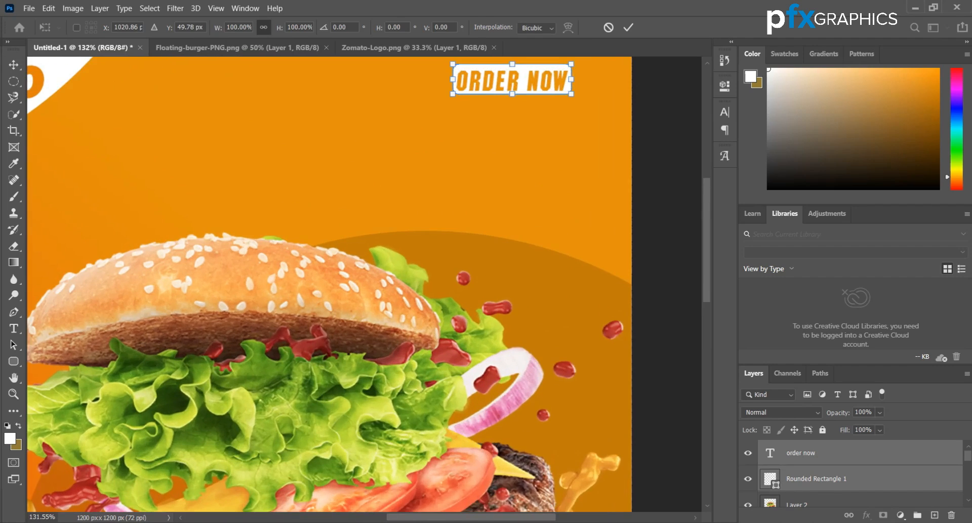
{"action": "scroll", "coordinate": [369, 283], "scroll_direction": "down", "scroll_amount": 1}
{"action": "scroll", "coordinate": [369, 283], "scroll_direction": "up", "scroll_amount": 4}
{"action": "left_click_drag", "start_coordinate": [571, 205], "coordinate": [601, 194]}
{"action": "left_click_drag", "start_coordinate": [448, 214], "coordinate": [440, 218]}
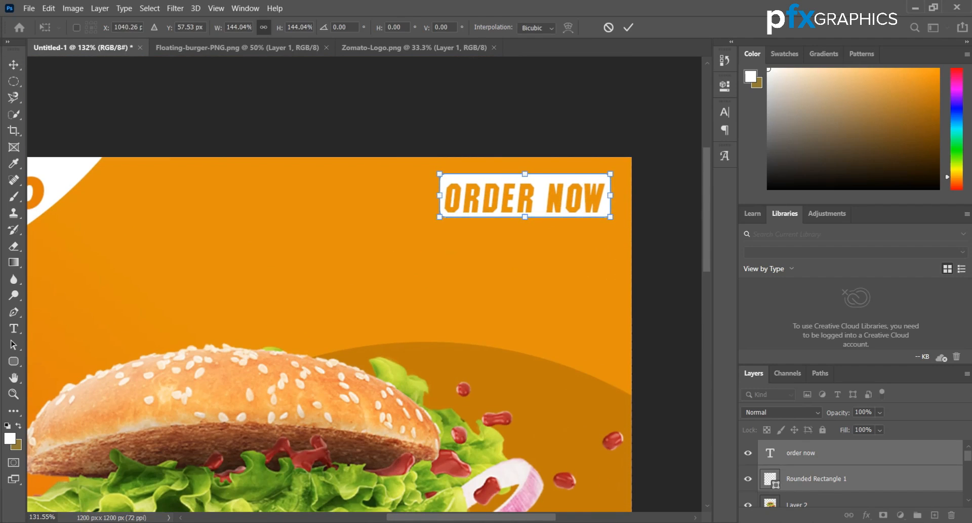
{"action": "key", "text": "Return"}
Step: Nudge the ORDER NOW text slightly right inside its white rounded rectangle
{"action": "scroll", "coordinate": [604, 180], "scroll_direction": "up", "scroll_amount": 8}
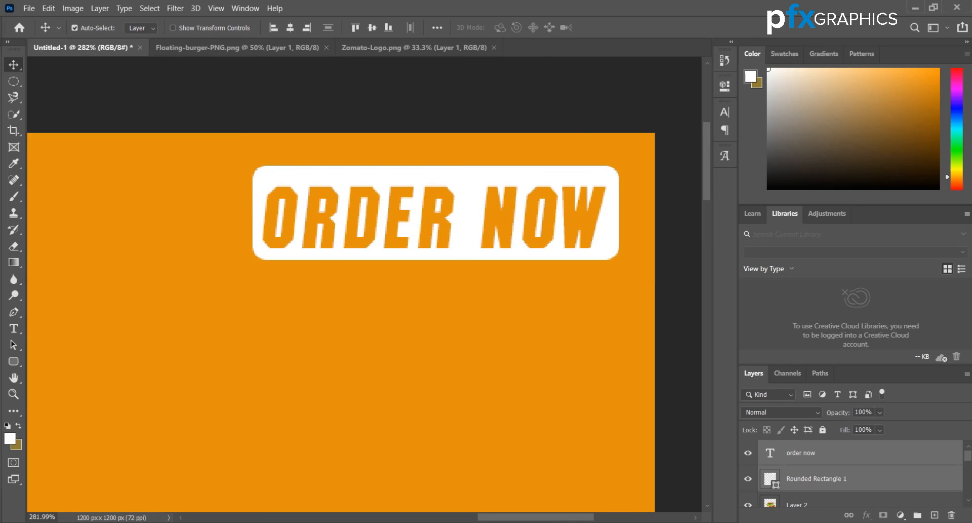
{"action": "left_click", "coordinate": [435, 216]}
{"action": "key", "text": "Right"}
{"action": "scroll", "coordinate": [364, 284], "scroll_direction": "down", "scroll_amount": 16}
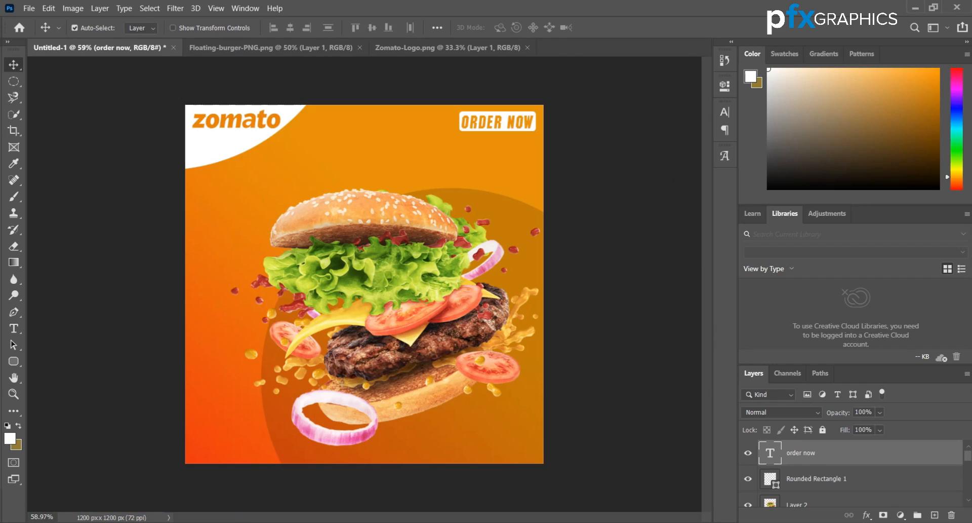
{"action": "left_click", "coordinate": [674, 180]}
{"action": "scroll", "coordinate": [673, 180], "scroll_direction": "down", "scroll_amount": 2}
{"action": "scroll", "coordinate": [673, 179], "scroll_direction": "up", "scroll_amount": 2}
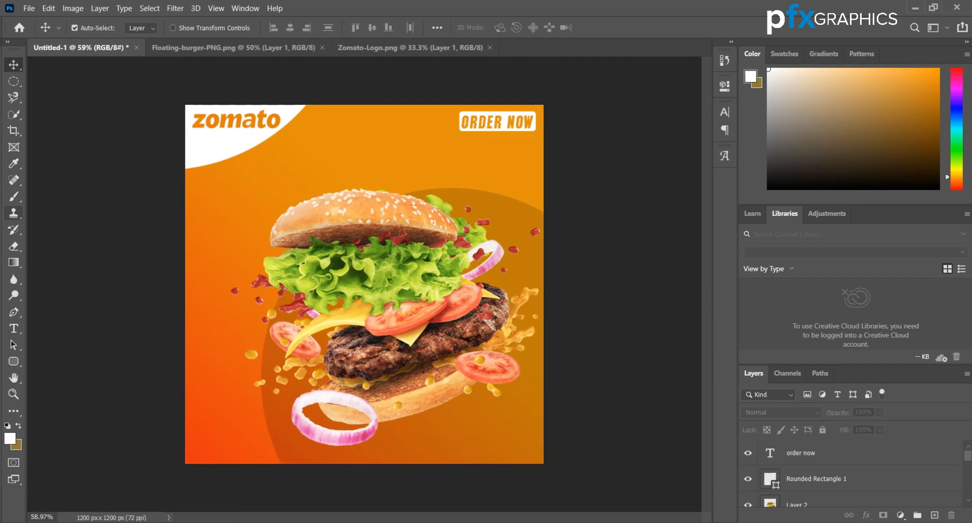
Step: Try a dashed diagonal line about 753 by 666 px across the poster's upper-left area, and set the line weight to 10 px
{"action": "left_click", "coordinate": [13, 360]}
{"action": "left_click", "coordinate": [52, 408]}
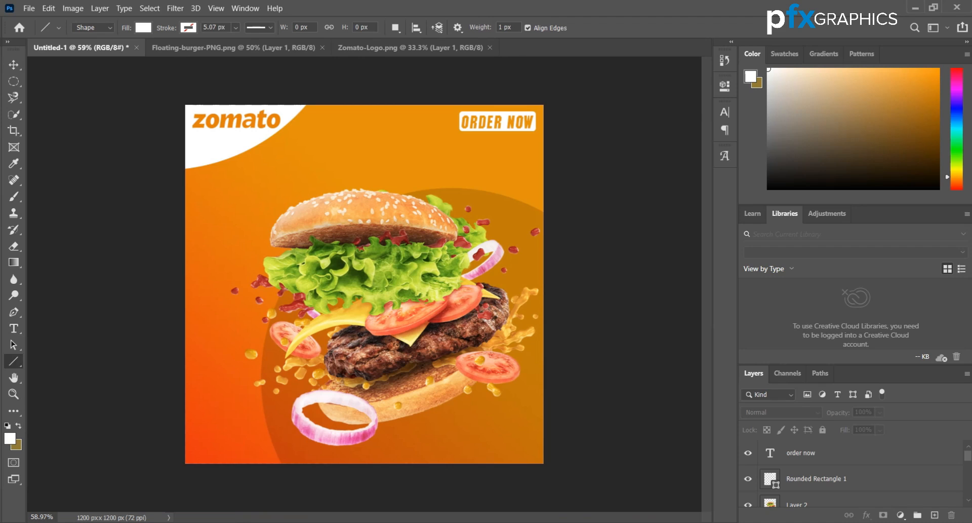
{"action": "left_click", "coordinate": [259, 27]}
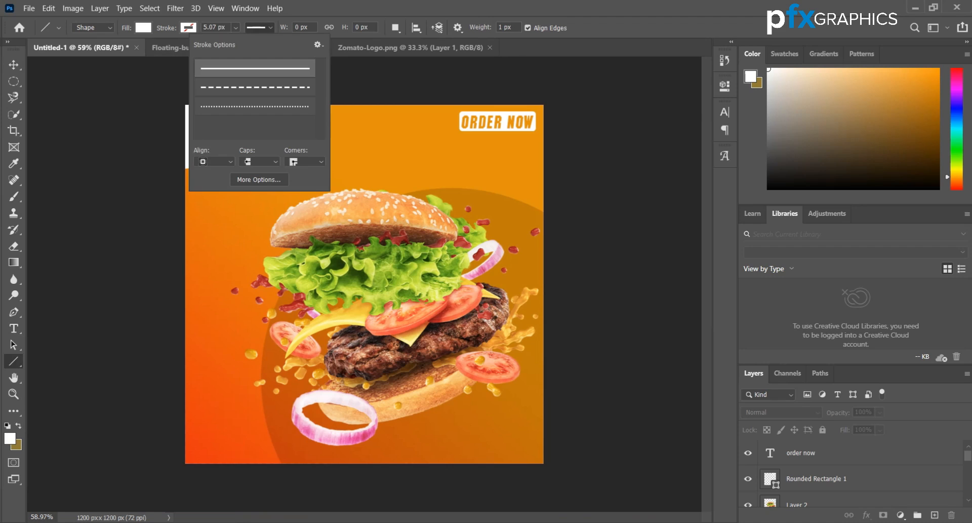
{"action": "left_click", "coordinate": [255, 87]}
{"action": "left_click", "coordinate": [147, 291]}
{"action": "left_click_drag", "start_coordinate": [147, 291], "coordinate": [372, 92]}
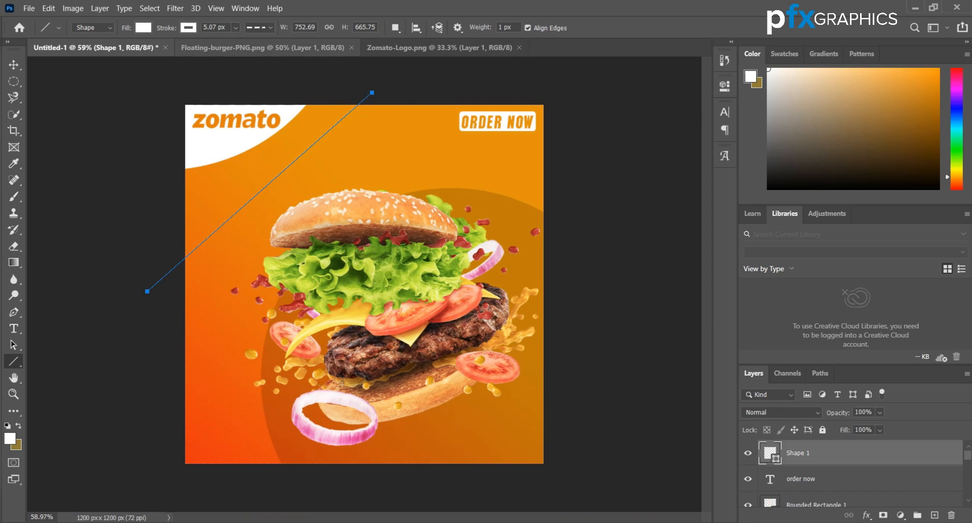
{"action": "type", "text": "10"}
{"action": "key", "text": "Return"}
{"action": "left_click", "coordinate": [14, 65]}
{"action": "left_click", "coordinate": [307, 158]}
{"action": "scroll", "coordinate": [307, 158], "scroll_direction": "up", "scroll_amount": 3}
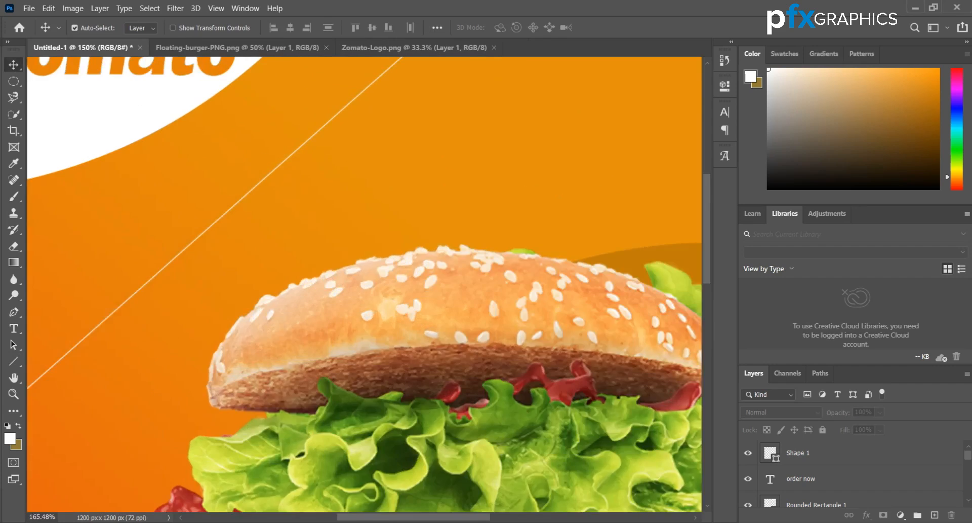
{"action": "scroll", "coordinate": [307, 161], "scroll_direction": "down", "scroll_amount": 3}
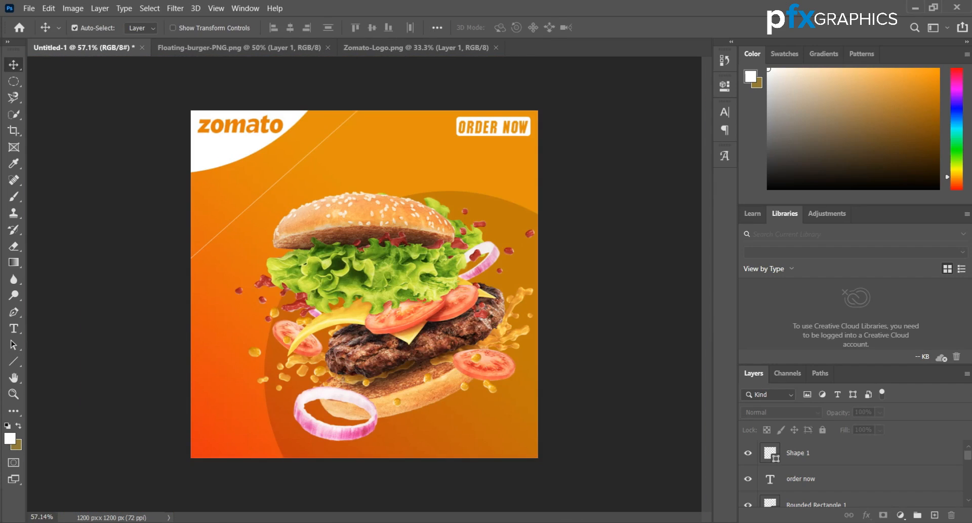
Step: Undo the diagonal line in the poster's upper-left area
{"action": "left_click", "coordinate": [798, 453]}
{"action": "left_click_drag", "start_coordinate": [251, 208], "coordinate": [231, 214]}
{"action": "key", "text": "ctrl+z"}
{"action": "scroll", "coordinate": [851, 476], "scroll_direction": "up", "scroll_amount": 5}
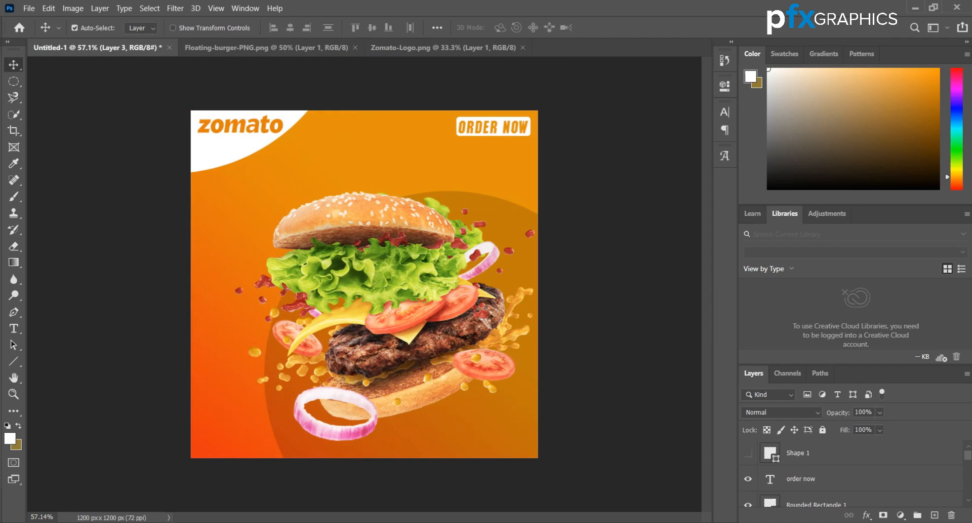
{"action": "key", "text": "ctrl+z"}
Step: Turn off the line's stroke and try a short 10 px thick line about 258 by 49 px beside the bun
{"action": "key", "text": "u"}
{"action": "left_click", "coordinate": [188, 28]}
{"action": "left_click", "coordinate": [113, 52]}
{"action": "key", "text": "Escape"}
{"action": "left_click_drag", "start_coordinate": [253, 211], "coordinate": [177, 223]}
{"action": "key", "text": "ctrl+z"}
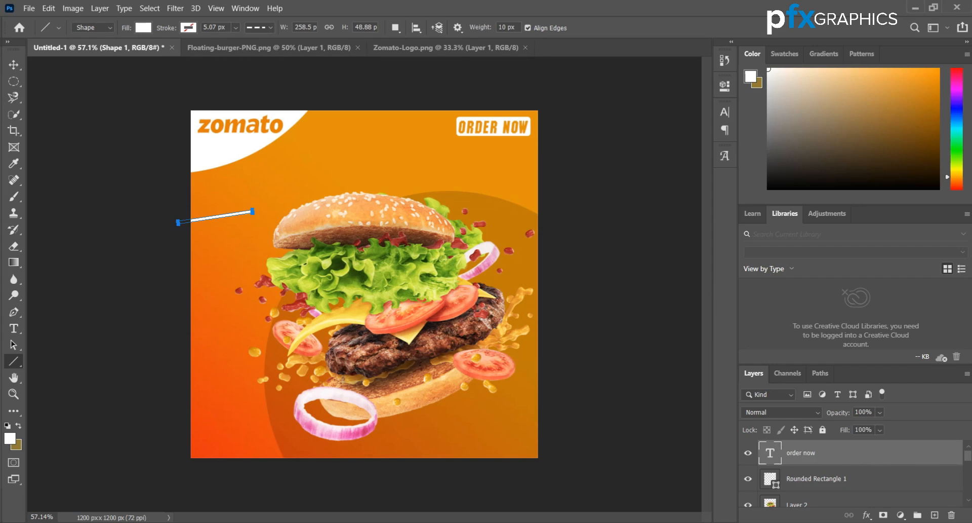
Step: Try a nearly horizontal white line about 355 px long and 10 px thick below the logo corner, and undo it
{"action": "left_click_drag", "start_coordinate": [193, 178], "coordinate": [295, 175]}
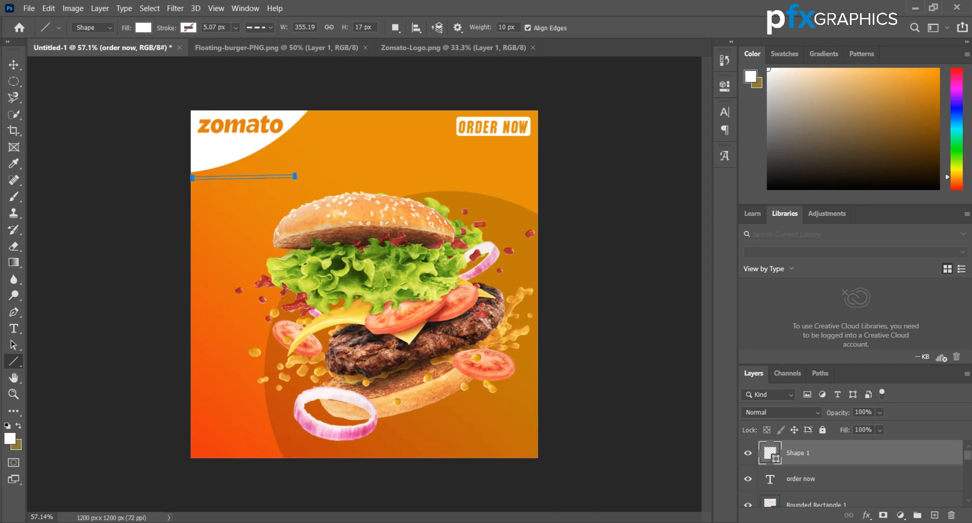
{"action": "scroll", "coordinate": [295, 175], "scroll_direction": "up", "scroll_amount": 3}
{"action": "key", "text": "v"}
{"action": "scroll", "coordinate": [198, 167], "scroll_direction": "down", "scroll_amount": 1}
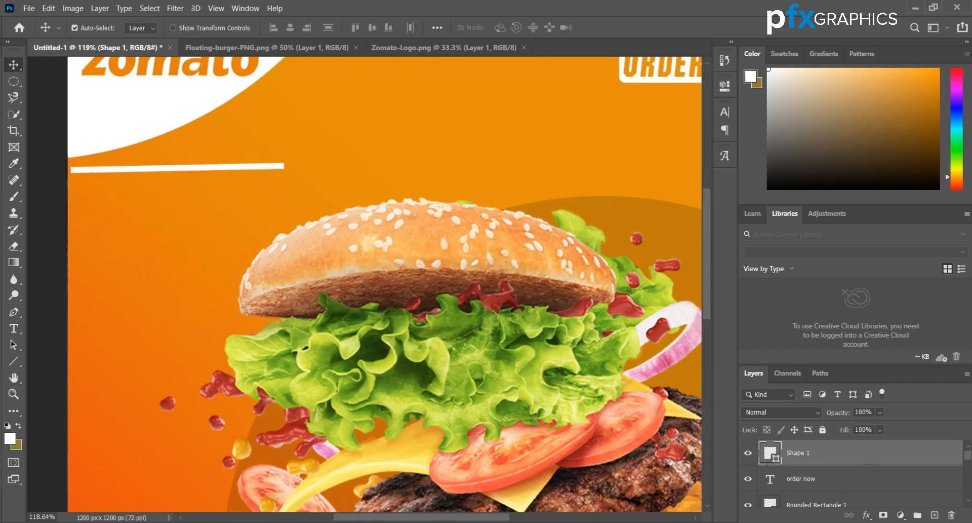
{"action": "key", "text": "ctrl+z"}
{"action": "key", "text": "ctrl+0"}
{"action": "key", "text": "u"}
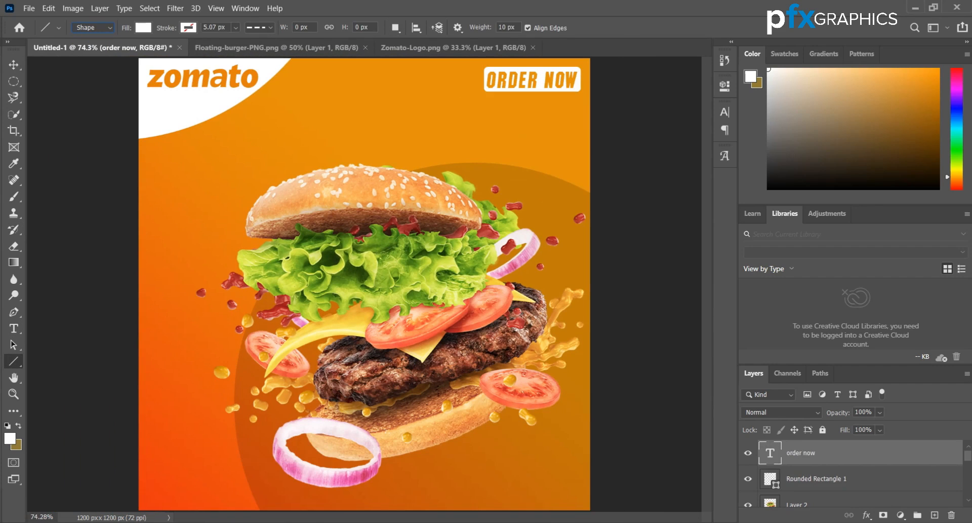
{"action": "scroll", "coordinate": [365, 284], "scroll_direction": "down", "scroll_amount": 3}
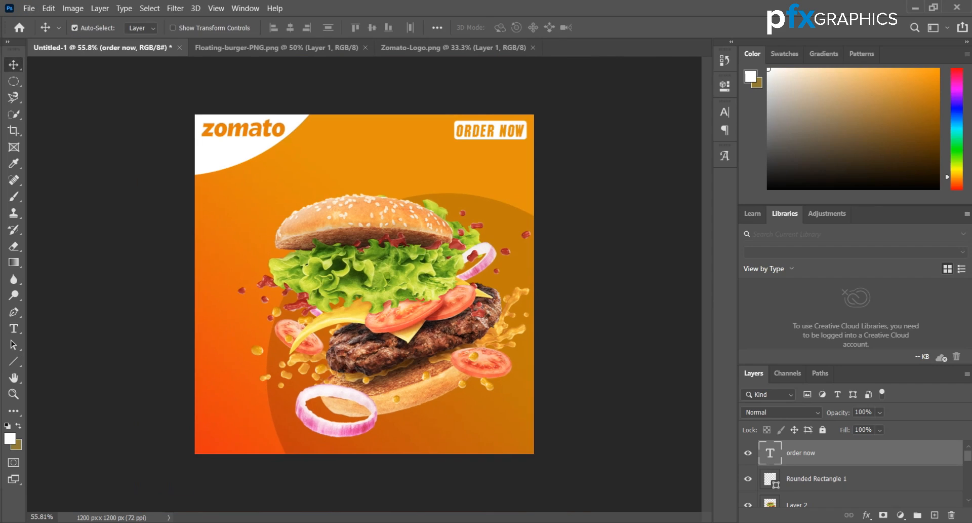
{"action": "scroll", "coordinate": [365, 285], "scroll_direction": "up", "scroll_amount": 1}
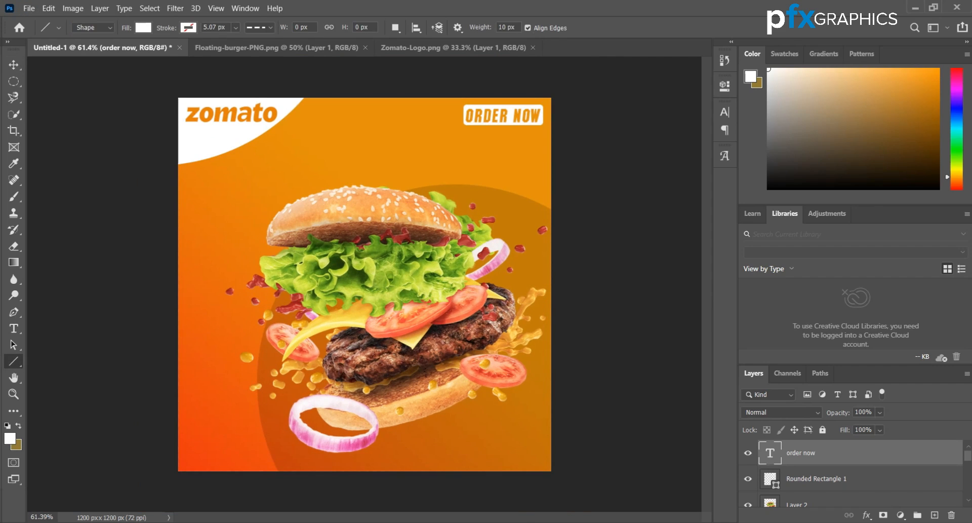
Step: Try slanted white lines 10 px thick above the bun and in the poster's upper-left area
{"action": "left_click_drag", "start_coordinate": [117, 276], "coordinate": [295, 146]}
{"action": "key", "text": "ctrl+z"}
{"action": "left_click_drag", "start_coordinate": [375, 131], "coordinate": [400, 88]}
{"action": "left_click_drag", "start_coordinate": [245, 247], "coordinate": [344, 158]}
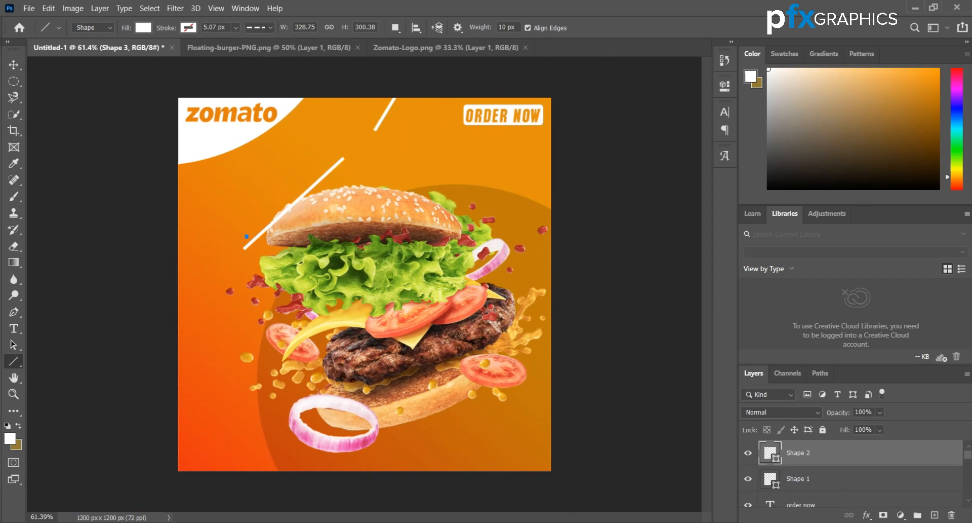
{"action": "key", "text": "ctrl+z"}
{"action": "mouse_move", "coordinate": [277, 185]}
{"action": "left_mouse_down"}
{"action": "mouse_move", "coordinate": [277, 171]}
{"action": "mouse_move", "coordinate": [271, 193]}
{"action": "left_mouse_up"}
{"action": "left_click_drag", "start_coordinate": [226, 247], "coordinate": [240, 220]}
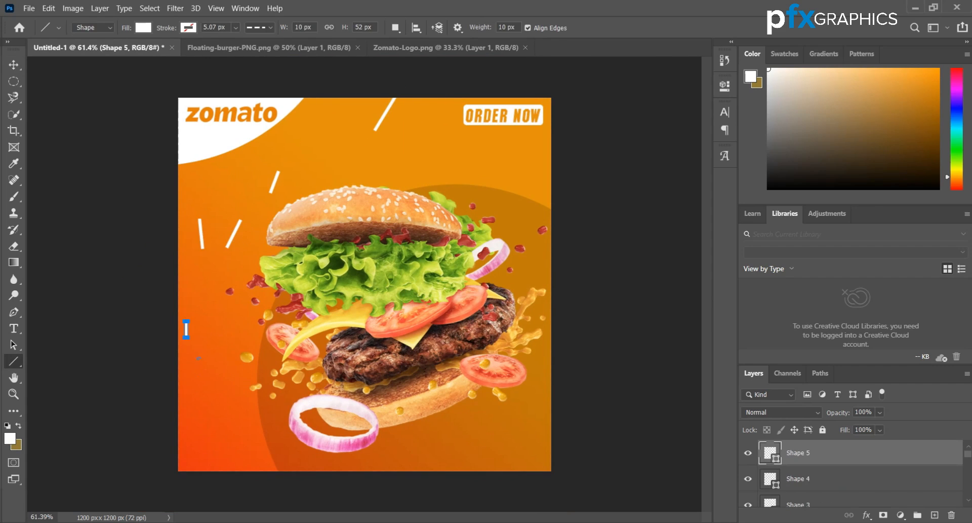
Step: Undo all the trial lines around the burger
{"action": "key", "text": "ctrl+z"}
{"action": "key", "text": "ctrl+z"}
{"action": "key", "text": "ctrl+z"}
{"action": "key", "text": "ctrl+z"}
{"action": "key", "text": "ctrl+z"}
{"action": "key", "text": "ctrl+z"}
Step: Draw three white 10 px thick lines fanning out from the bun's upper left and three more below the front onion ring
{"action": "left_click_drag", "start_coordinate": [303, 132], "coordinate": [299, 189]}
{"action": "left_click_drag", "start_coordinate": [246, 163], "coordinate": [277, 181]}
{"action": "left_click_drag", "start_coordinate": [231, 217], "coordinate": [280, 208]}
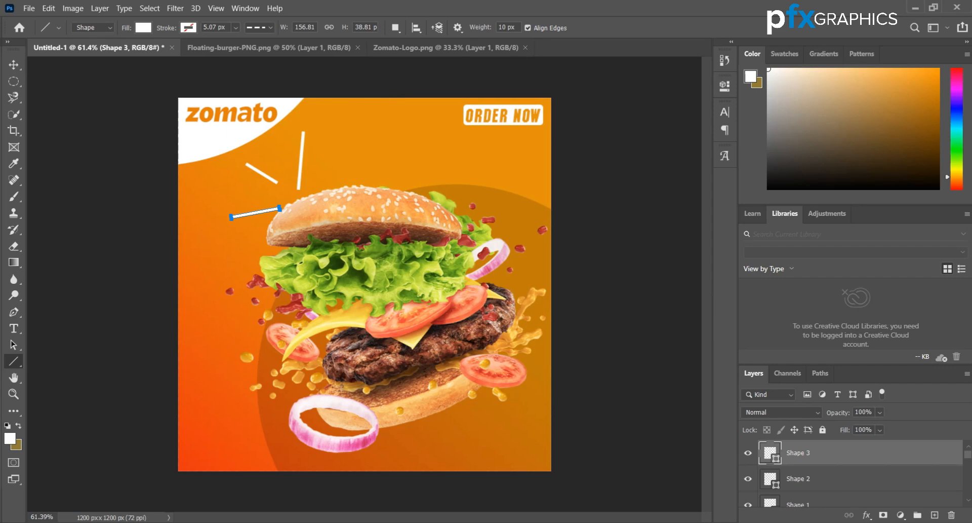
{"action": "left_click_drag", "start_coordinate": [326, 491], "coordinate": [337, 456]}
{"action": "left_click_drag", "start_coordinate": [454, 495], "coordinate": [454, 495]}
{"action": "key", "text": "v"}
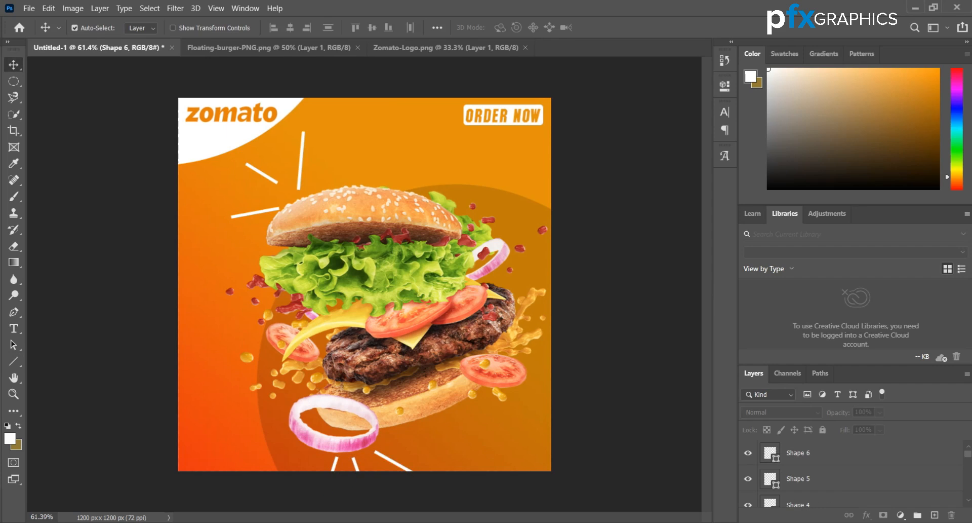
Step: Move the lowest of the three lines beside the bun slightly up and to the left
{"action": "scroll", "coordinate": [365, 284], "scroll_direction": "up", "scroll_amount": 2}
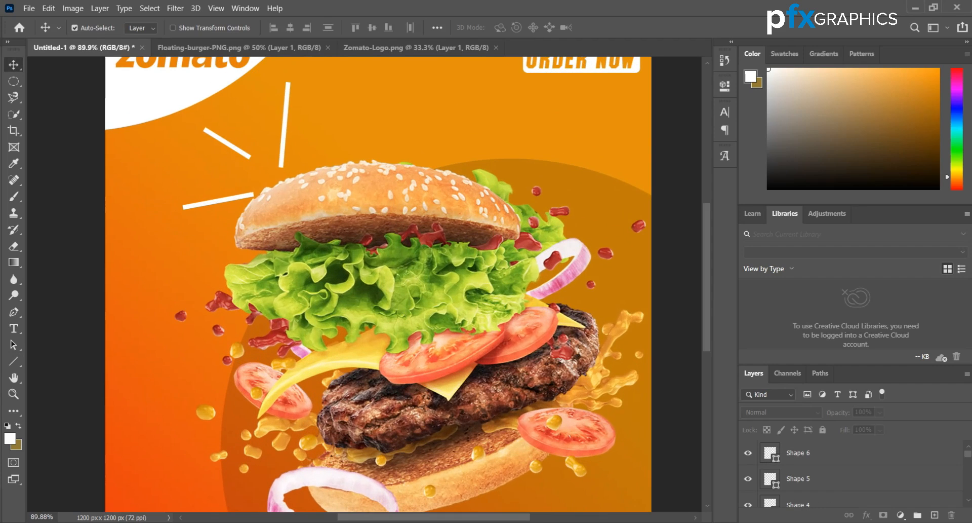
{"action": "left_click_drag", "start_coordinate": [232, 197], "coordinate": [226, 192]}
{"action": "scroll", "coordinate": [365, 284], "scroll_direction": "down", "scroll_amount": 3}
{"action": "scroll", "coordinate": [364, 284], "scroll_direction": "up", "scroll_amount": 2}
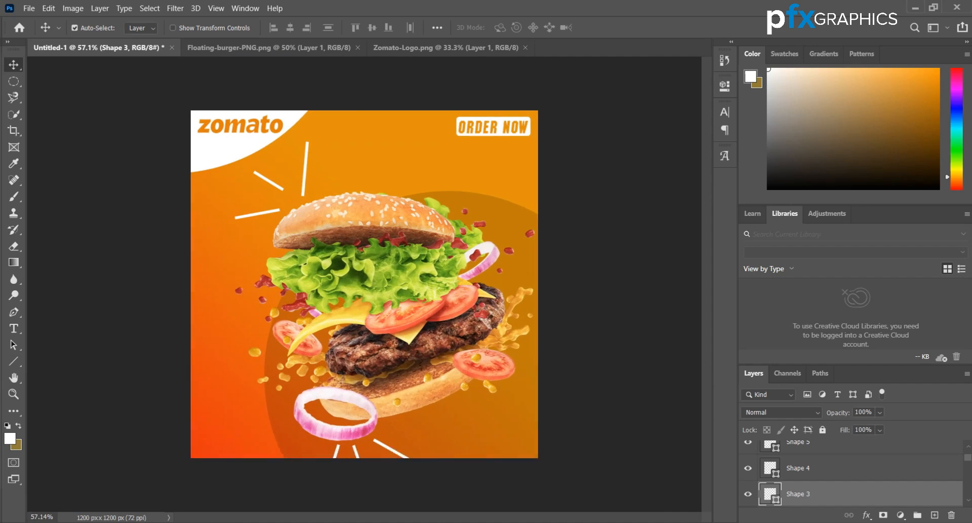
{"action": "scroll", "coordinate": [364, 284], "scroll_direction": "up", "scroll_amount": 1}
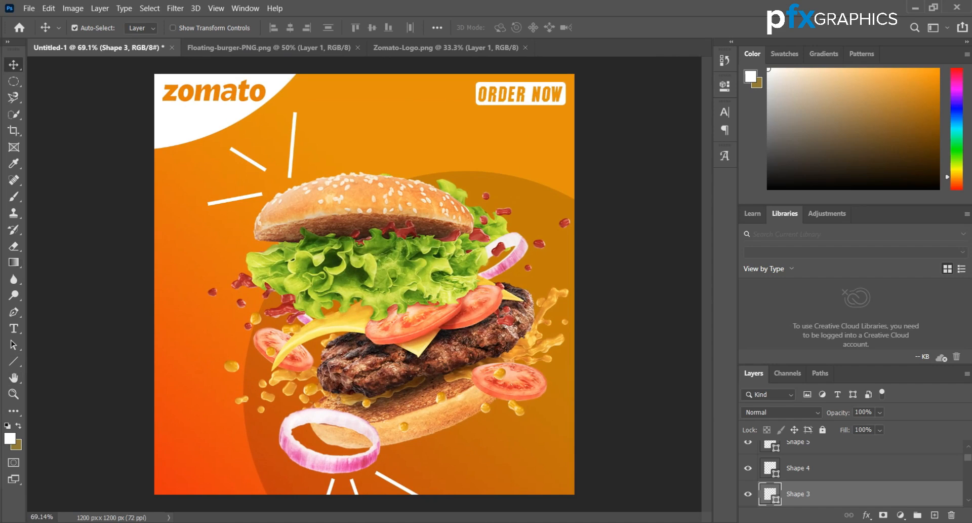
Step: Add a new empty layer, try one white brush dab on the burger and undo it
{"action": "left_click", "coordinate": [13, 196]}
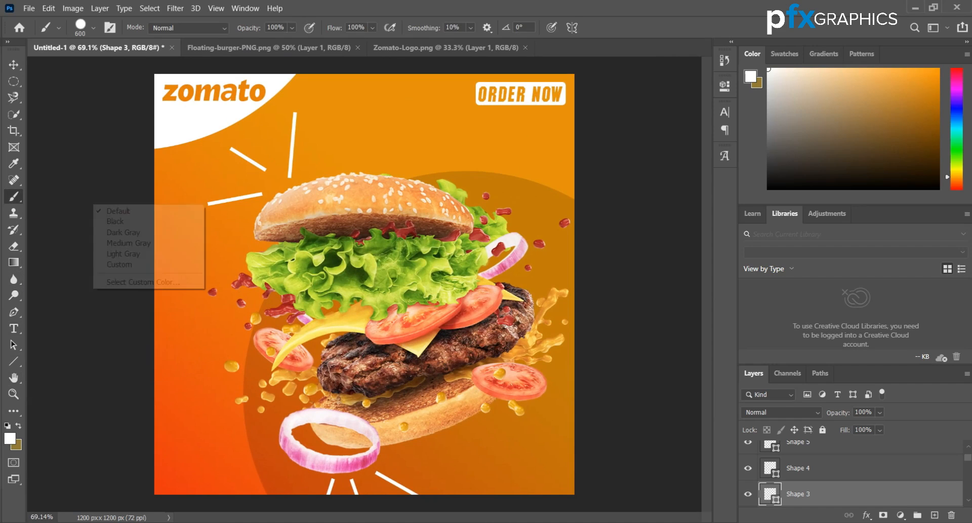
{"action": "left_click", "coordinate": [934, 514]}
{"action": "left_click", "coordinate": [321, 307]}
{"action": "key", "text": "ctrl+z"}
{"action": "right_click", "coordinate": [285, 222]}
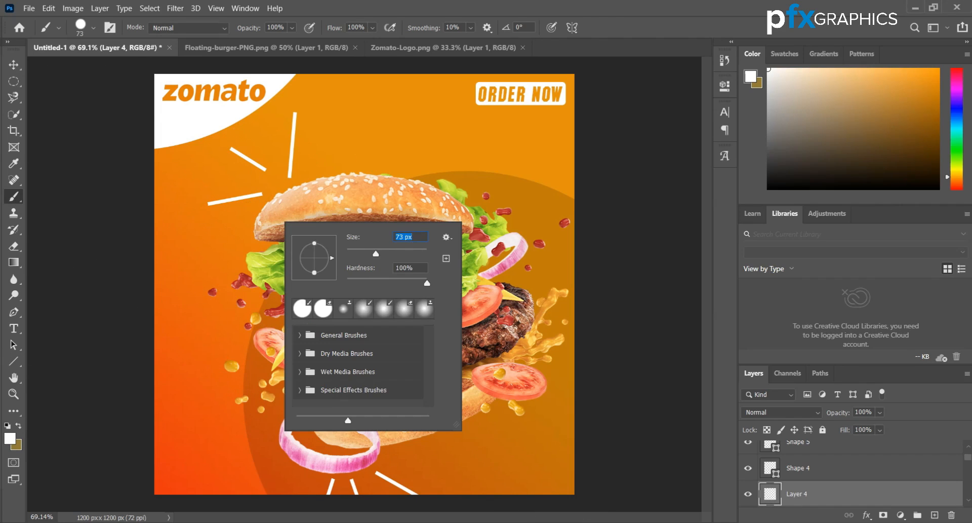
{"action": "key", "text": "s"}
{"action": "left_click", "coordinate": [562, 224]}
{"action": "left_click", "coordinate": [512, 220]}
{"action": "left_click", "coordinate": [512, 219]}
{"action": "left_click", "coordinate": [512, 219]}
{"action": "left_click", "coordinate": [13, 196]}
{"action": "right_click", "coordinate": [280, 260]}
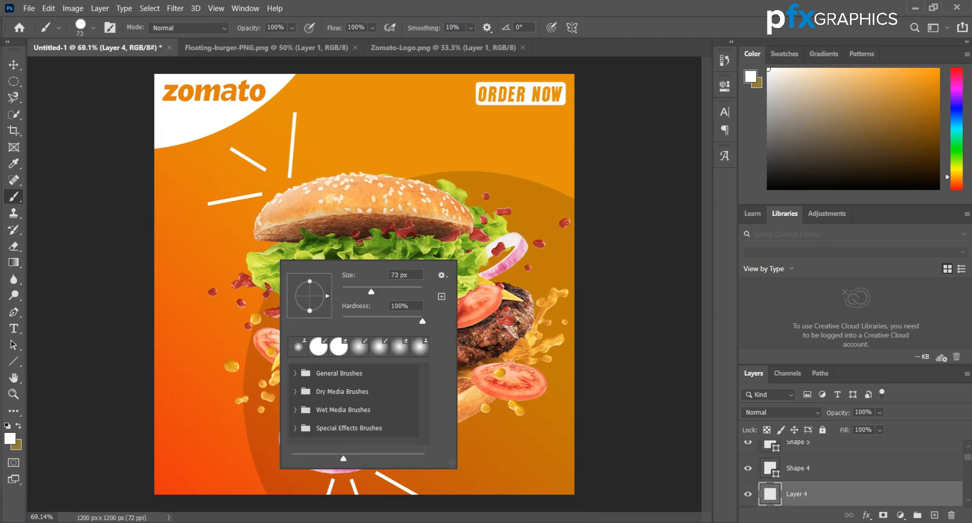
Step: Switch the brush to a soft tip of 338 px, trying and undoing a dab on the burger
{"action": "left_click", "coordinate": [367, 228]}
{"action": "key", "text": "ctrl+z"}
{"action": "right_click", "coordinate": [351, 286]}
{"action": "left_click", "coordinate": [389, 372]}
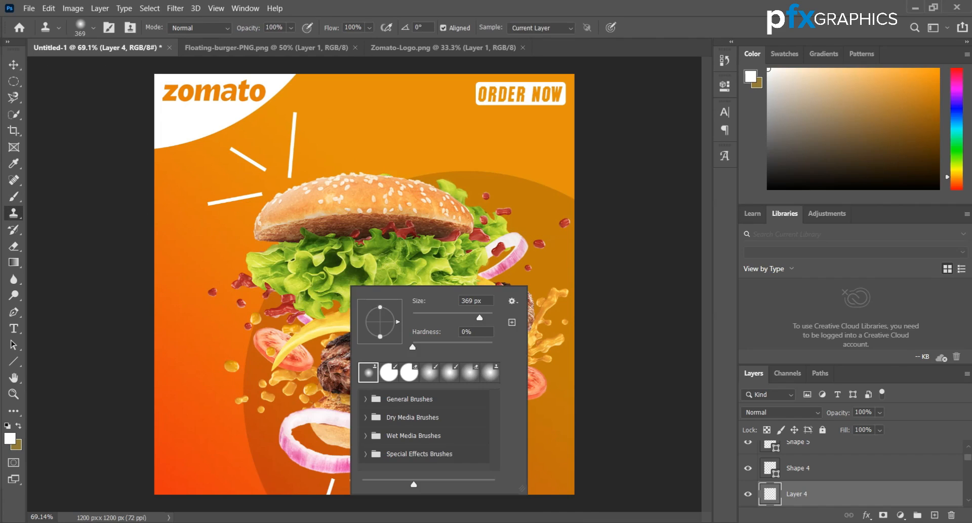
{"action": "key", "text": "b"}
{"action": "left_click", "coordinate": [427, 212]}
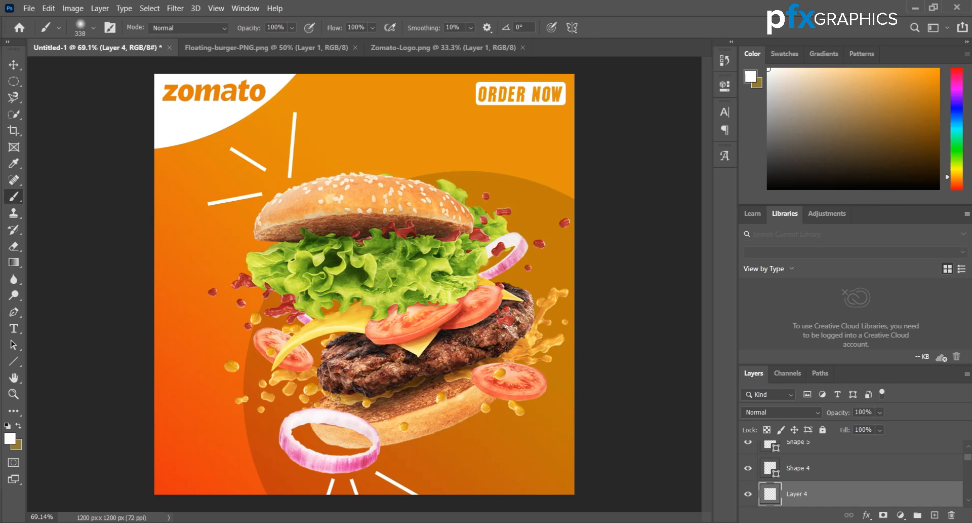
{"action": "key", "text": "ctrl+z"}
Step: Add a new layer directly behind the burger and paint a soft white glow on it around the bun, filling and patty
{"action": "scroll", "coordinate": [421, 194], "scroll_direction": "up", "scroll_amount": 8}
{"action": "scroll", "coordinate": [861, 476], "scroll_direction": "down", "scroll_amount": 5}
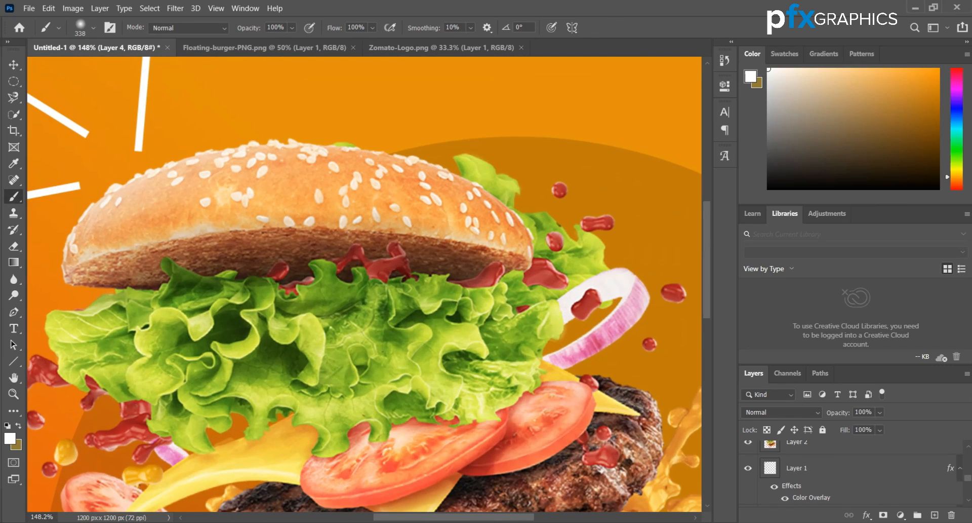
{"action": "left_click", "coordinate": [861, 467]}
{"action": "left_click", "coordinate": [935, 514]}
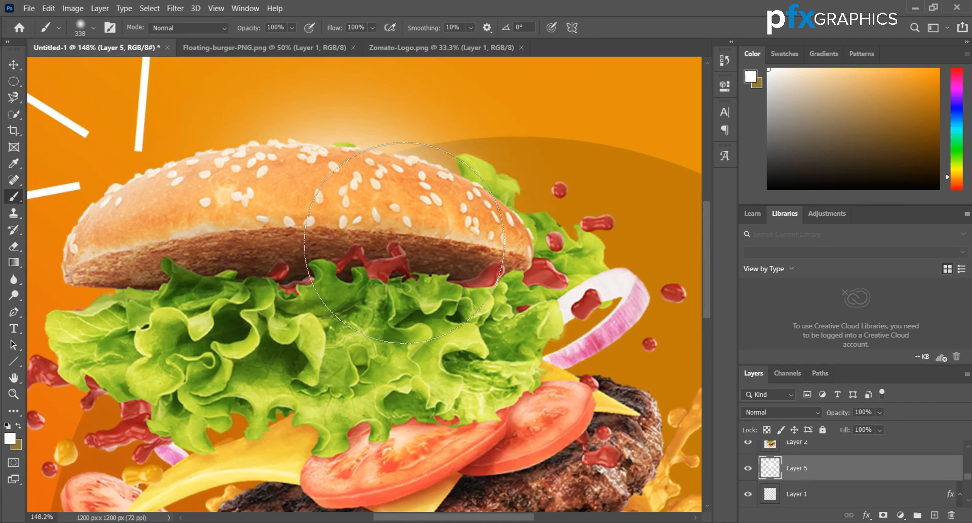
{"action": "key", "text": "ctrl+0"}
{"action": "scroll", "coordinate": [397, 193], "scroll_direction": "up", "scroll_amount": 3}
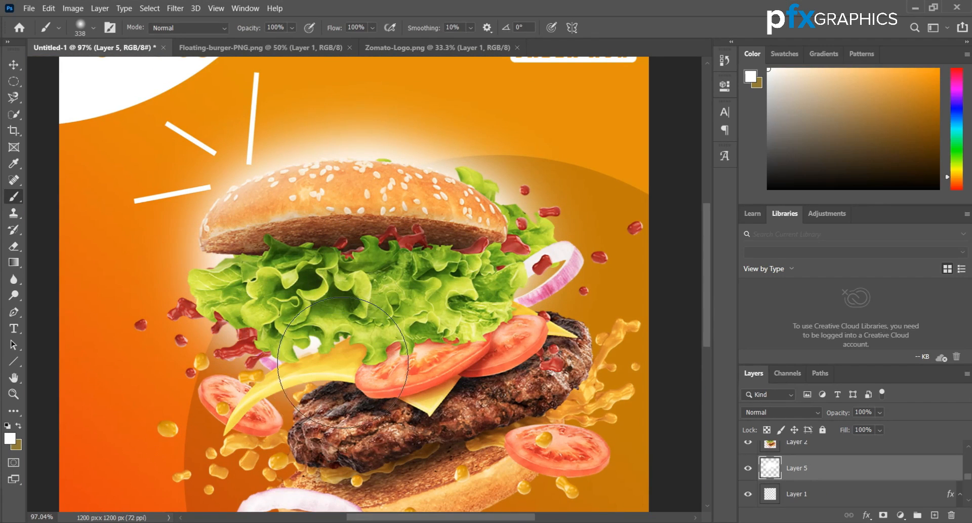
{"action": "scroll", "coordinate": [360, 409], "scroll_direction": "down", "scroll_amount": 3}
{"action": "mouse_move", "coordinate": [329, 403]}
{"action": "left_mouse_down"}
{"action": "mouse_move", "coordinate": [405, 405]}
{"action": "mouse_move", "coordinate": [501, 387]}
{"action": "left_mouse_up"}
{"action": "scroll", "coordinate": [526, 301], "scroll_direction": "down", "scroll_amount": 5}
{"action": "scroll", "coordinate": [364, 298], "scroll_direction": "up", "scroll_amount": 3}
Step: Reduce the glow layer's opacity to 29%
{"action": "key", "text": "v"}
{"action": "key", "text": "5"}
{"action": "key", "text": "9"}
{"action": "key", "text": "3"}
{"action": "key", "text": "6"}
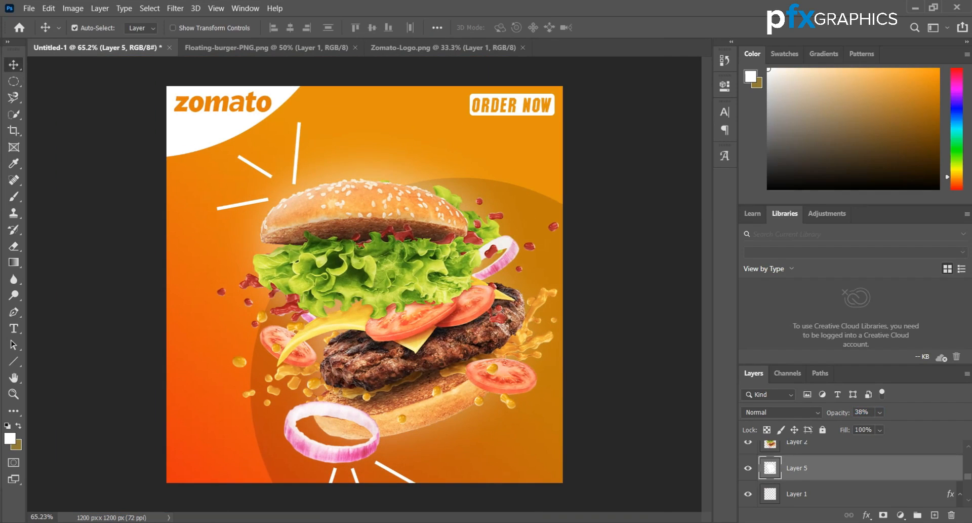
{"action": "scroll", "coordinate": [427, 199], "scroll_direction": "up", "scroll_amount": 4}
{"action": "scroll", "coordinate": [427, 199], "scroll_direction": "down", "scroll_amount": 5}
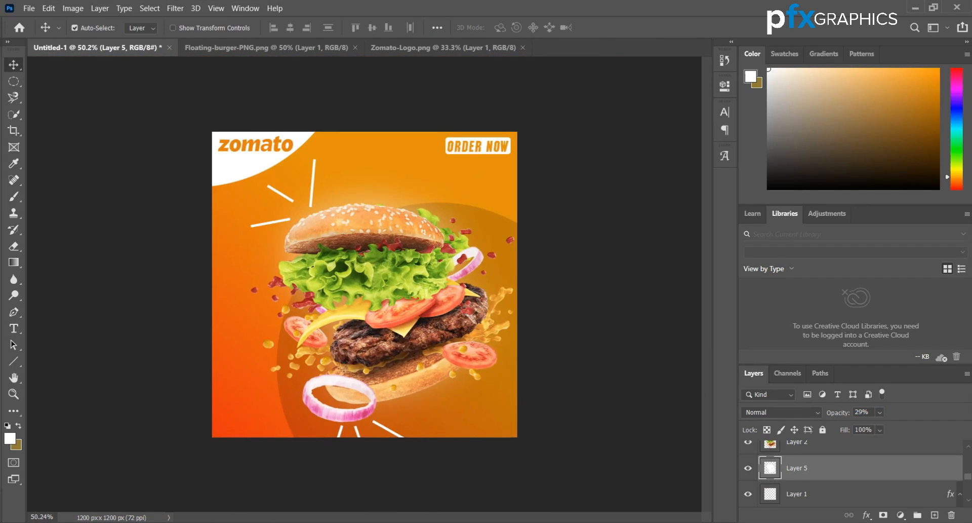
{"action": "scroll", "coordinate": [365, 284], "scroll_direction": "up", "scroll_amount": 4}
{"action": "scroll", "coordinate": [365, 284], "scroll_direction": "down", "scroll_amount": 3}
Step: Duplicate the dark circle behind the burger, enlarge the copy slightly and centre it around the original
{"action": "key", "text": "alt+bracketleft"}
{"action": "key", "text": "alt+bracketleft"}
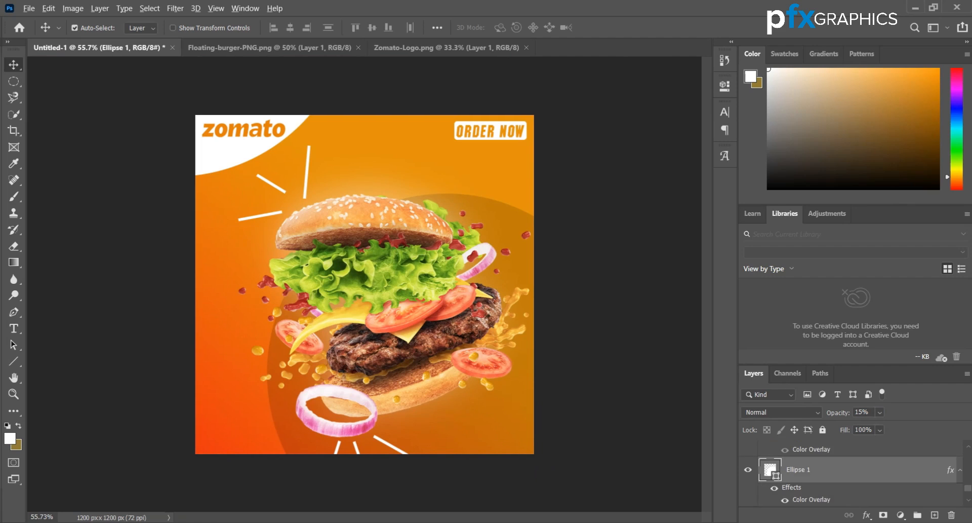
{"action": "left_click_drag", "start_coordinate": [296, 398], "coordinate": [277, 384], "text": "alt"}
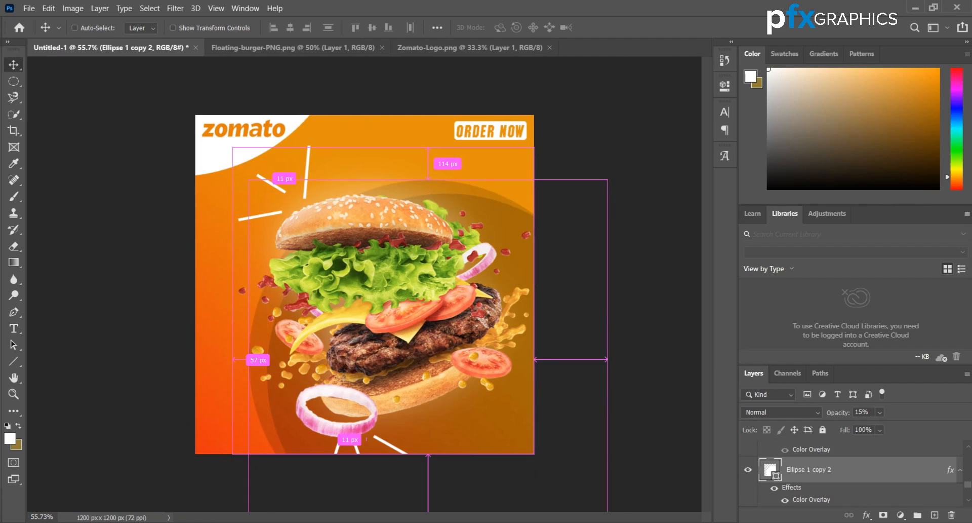
{"action": "key", "text": "ctrl+t"}
{"action": "left_click_drag", "start_coordinate": [607, 180], "coordinate": [640, 146]}
{"action": "left_click_drag", "start_coordinate": [527, 184], "coordinate": [529, 215]}
{"action": "key", "text": "Return"}
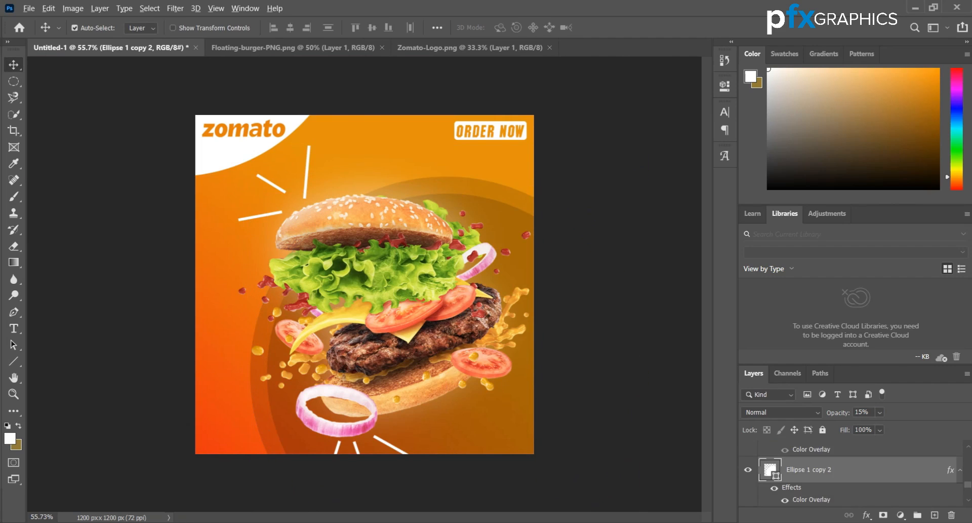
Step: Set the enlarged circle's opacity to 100% and replace its color overlay with a stroke effect
{"action": "key", "text": "0"}
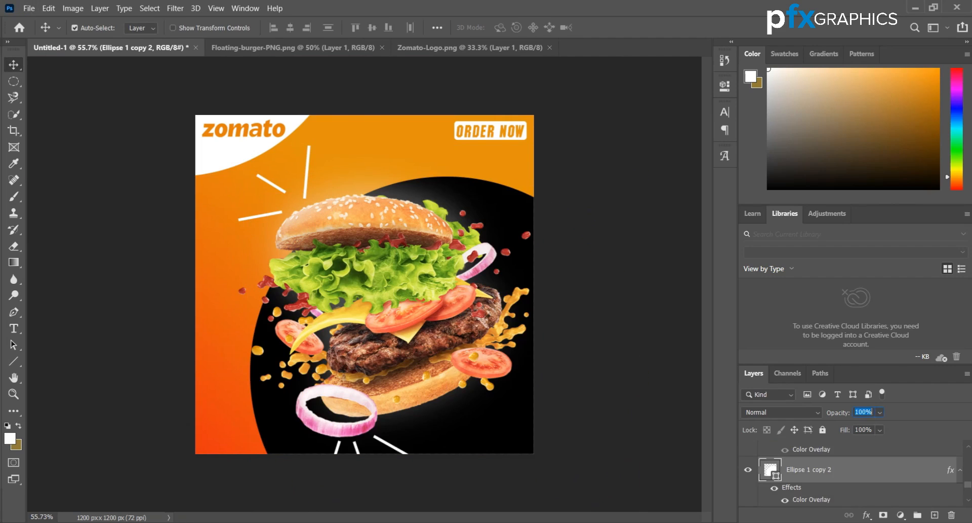
{"action": "right_click", "coordinate": [836, 469]}
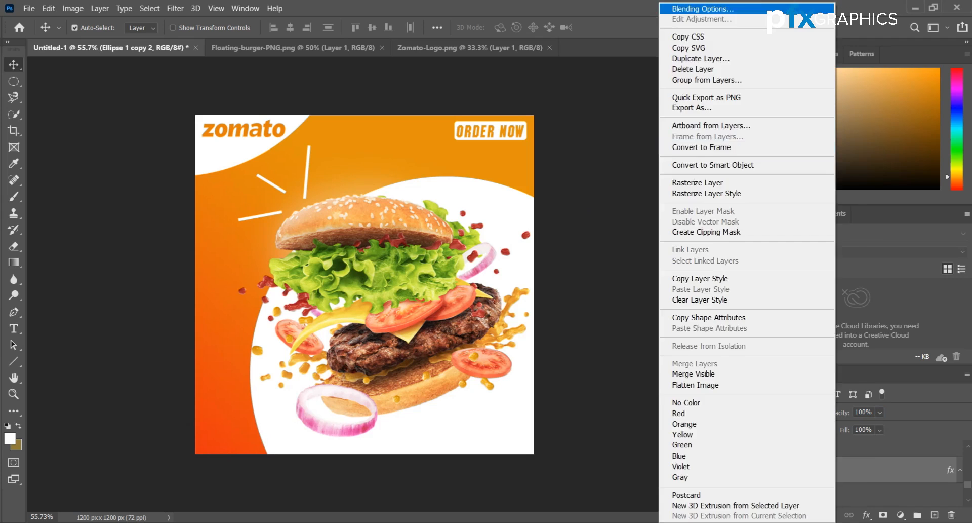
{"action": "left_click", "coordinate": [739, 9]}
{"action": "left_click", "coordinate": [384, 252]}
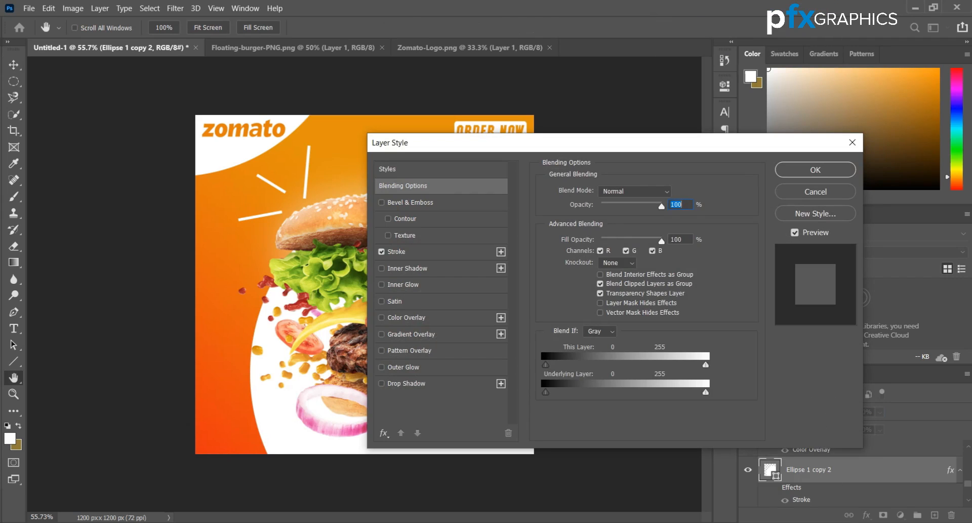
{"action": "key", "text": "Return"}
Step: Try fill values of 0% and 34% on the enlarged circle
{"action": "key", "text": "shift+0"}
{"action": "key", "text": "shift+0"}
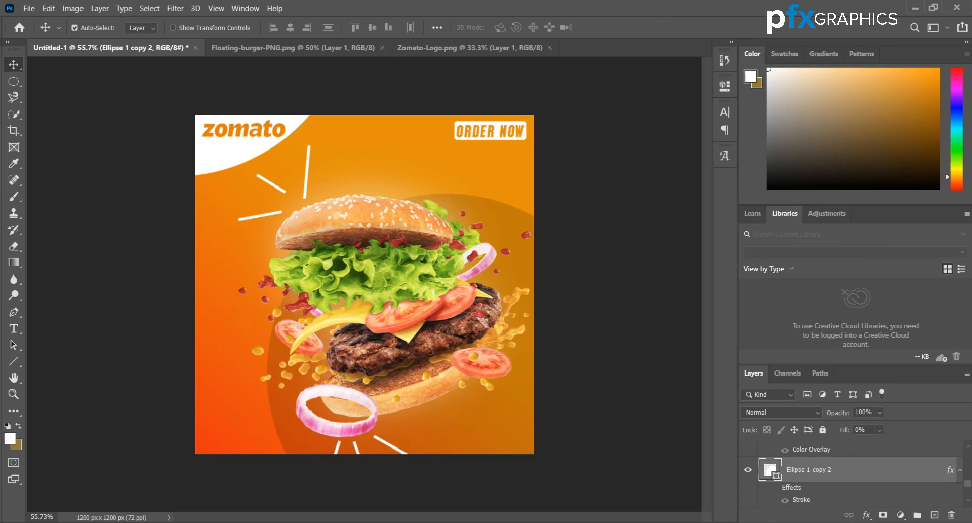
{"action": "key", "text": "shift+3"}
{"action": "key", "text": "shift+4"}
Step: Review the Stroke settings in the enlarged circle's layer style and accept them
{"action": "right_click", "coordinate": [836, 469]}
{"action": "left_click", "coordinate": [709, 8]}
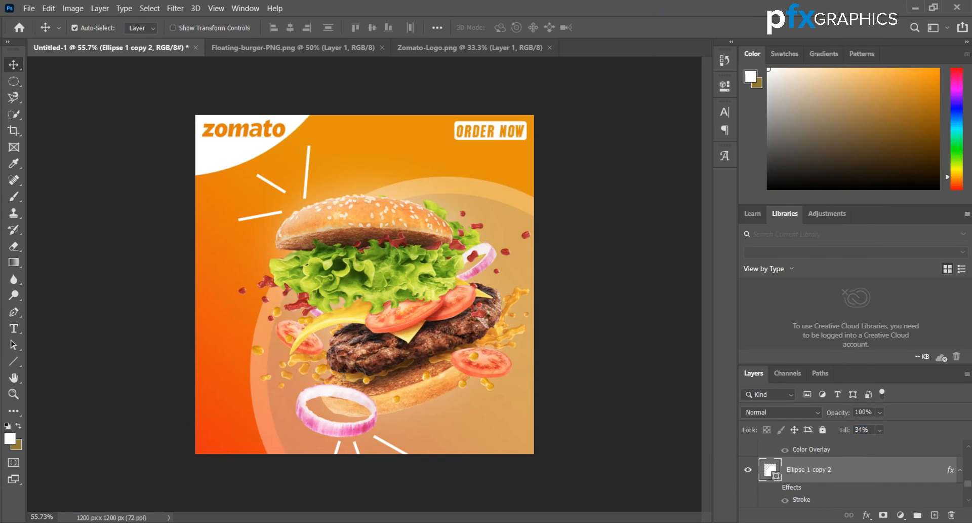
{"action": "left_click", "coordinate": [397, 251]}
{"action": "key", "text": "Return"}
Step: Set the enlarged circle's fill to 0% and turn its layer effects on
{"action": "key", "text": "shift+0"}
{"action": "key", "text": "shift+0"}
{"action": "right_click", "coordinate": [805, 469]}
{"action": "key", "text": "Escape"}
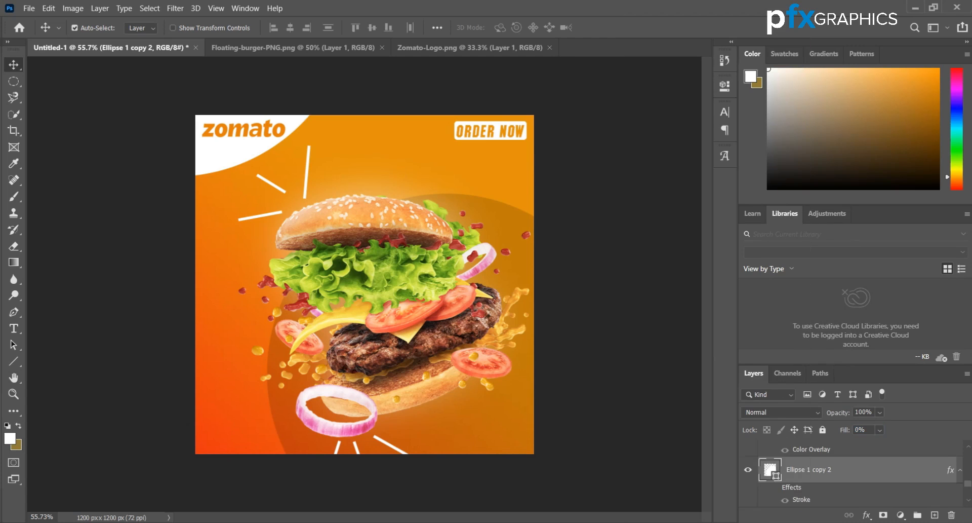
{"action": "scroll", "coordinate": [850, 473], "scroll_direction": "down", "scroll_amount": 2}
{"action": "scroll", "coordinate": [851, 473], "scroll_direction": "up", "scroll_amount": 1}
{"action": "left_click", "coordinate": [775, 461]}
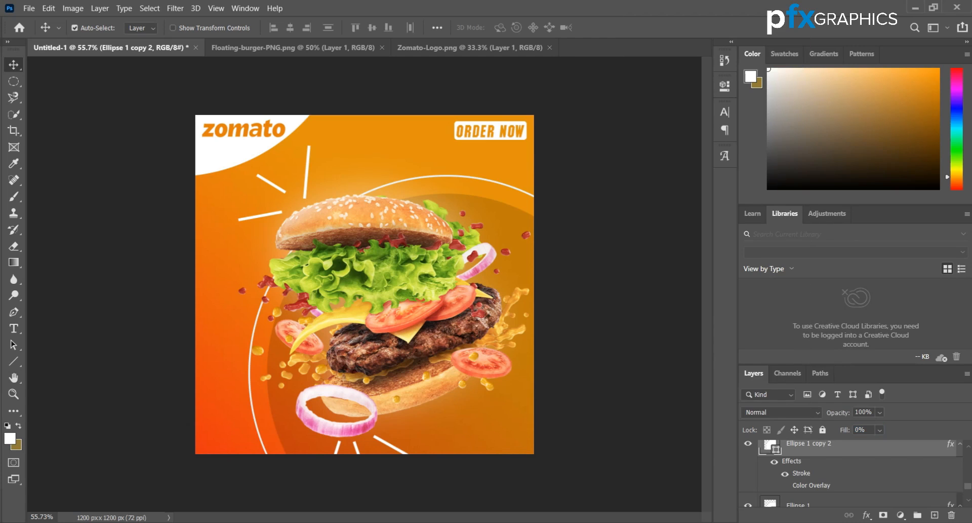
Step: Shift the orange gradient background slightly down and to the right
{"action": "scroll", "coordinate": [392, 208], "scroll_direction": "up", "scroll_amount": 9}
{"action": "left_click_drag", "start_coordinate": [490, 131], "coordinate": [492, 136]}
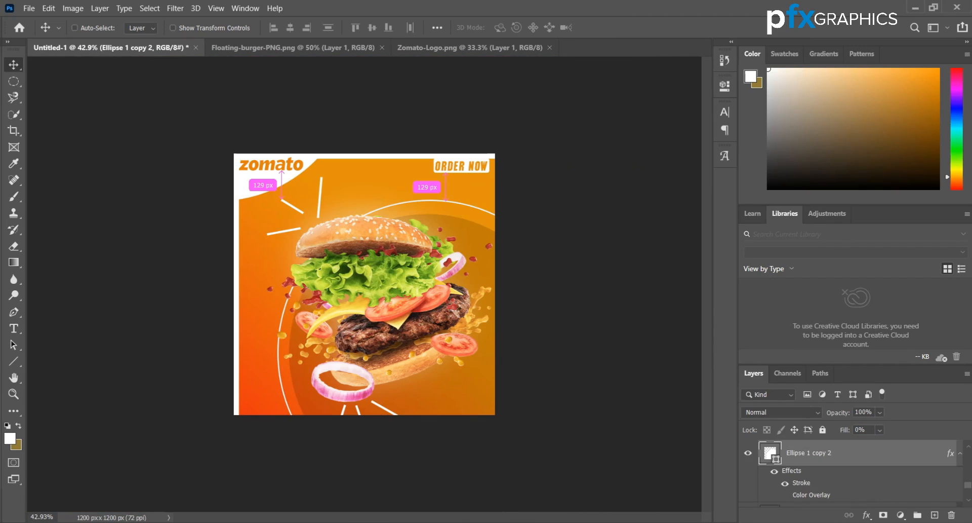
{"action": "scroll", "coordinate": [851, 470], "scroll_direction": "down", "scroll_amount": 2}
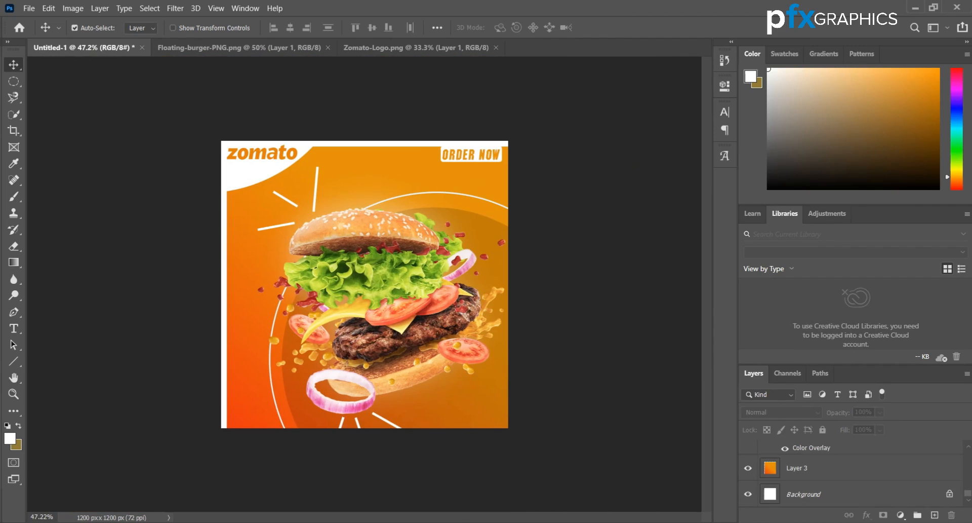
Step: Examine the outlined circle's arc up close and toggle the visibility of the ellipse layers to identify its layer
{"action": "scroll", "coordinate": [850, 471], "scroll_direction": "up", "scroll_amount": 6}
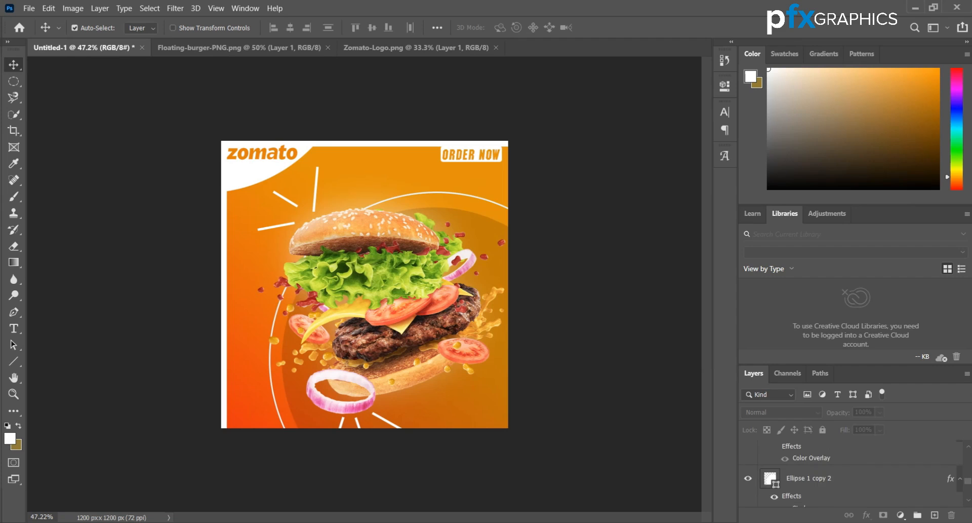
{"action": "scroll", "coordinate": [850, 471], "scroll_direction": "up", "scroll_amount": 4}
{"action": "left_click", "coordinate": [800, 456]}
{"action": "left_click", "coordinate": [748, 456]}
{"action": "left_click", "coordinate": [748, 456]}
{"action": "scroll", "coordinate": [850, 470], "scroll_direction": "down", "scroll_amount": 2}
{"action": "scroll", "coordinate": [851, 471], "scroll_direction": "down", "scroll_amount": 2}
{"action": "scroll", "coordinate": [850, 471], "scroll_direction": "up", "scroll_amount": 1}
{"action": "scroll", "coordinate": [468, 200], "scroll_direction": "up", "scroll_amount": 8}
{"action": "left_click", "coordinate": [468, 200]}
{"action": "scroll", "coordinate": [623, 185], "scroll_direction": "up", "scroll_amount": 4}
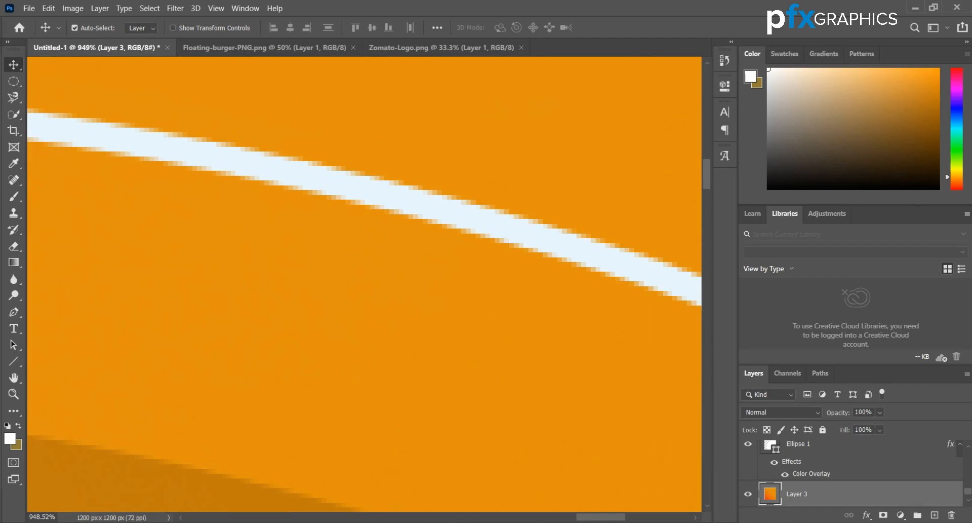
{"action": "left_click", "coordinate": [748, 444]}
{"action": "scroll", "coordinate": [851, 471], "scroll_direction": "up", "scroll_amount": 2}
{"action": "scroll", "coordinate": [850, 471], "scroll_direction": "up", "scroll_amount": 1}
{"action": "left_click", "coordinate": [748, 470]}
{"action": "left_click", "coordinate": [748, 471]}
Step: Shrink the outlined circle slightly and reposition it so its arc runs closer around the dark circle
{"action": "left_click", "coordinate": [811, 471]}
{"action": "scroll", "coordinate": [319, 296], "scroll_direction": "down", "scroll_amount": 12}
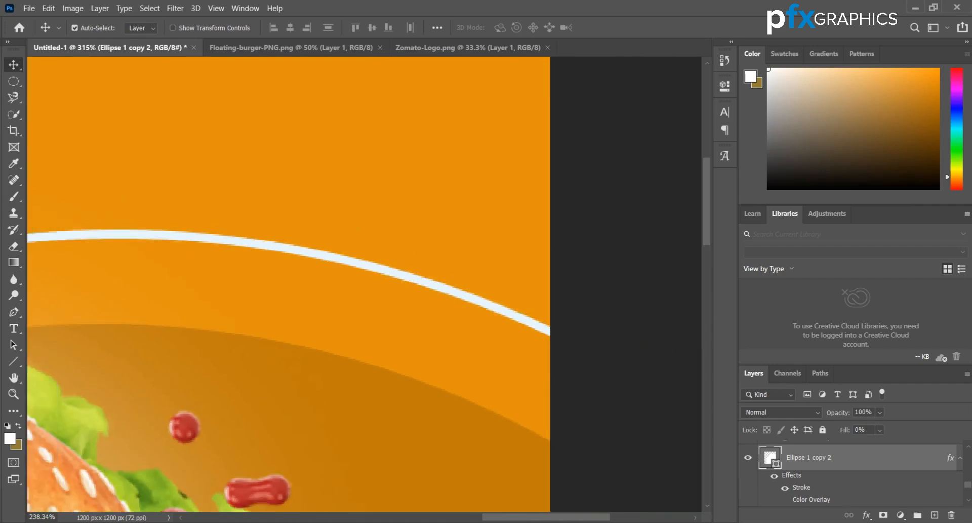
{"action": "key", "text": "ctrl+t"}
{"action": "left_click_drag", "start_coordinate": [574, 204], "coordinate": [550, 229]}
{"action": "left_click_drag", "start_coordinate": [517, 301], "coordinate": [522, 282]}
{"action": "key", "text": "Down"}
{"action": "key", "text": "Down"}
{"action": "key", "text": "Down"}
{"action": "key", "text": "Return"}
{"action": "key", "text": "ctrl+alt+a"}
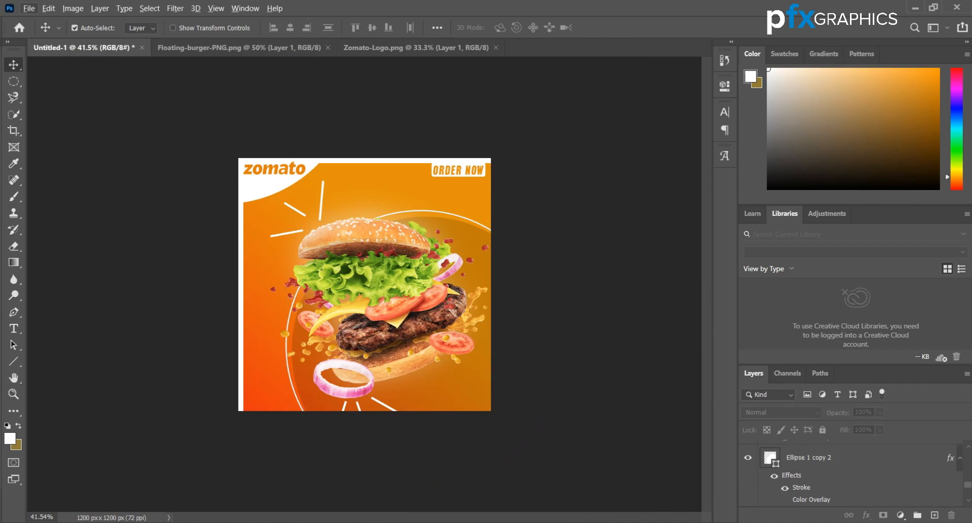
Step: Try a second outlined circle overlapping the poster's lower-left area, and remove it
{"action": "scroll", "coordinate": [365, 284], "scroll_direction": "up", "scroll_amount": 3}
{"action": "scroll", "coordinate": [364, 284], "scroll_direction": "down", "scroll_amount": 2}
{"action": "left_click_drag", "start_coordinate": [476, 213], "coordinate": [355, 295]}
{"action": "left_click_drag", "start_coordinate": [354, 288], "coordinate": [374, 267]}
{"action": "left_click", "coordinate": [582, 284]}
{"action": "scroll", "coordinate": [364, 284], "scroll_direction": "up", "scroll_amount": 5}
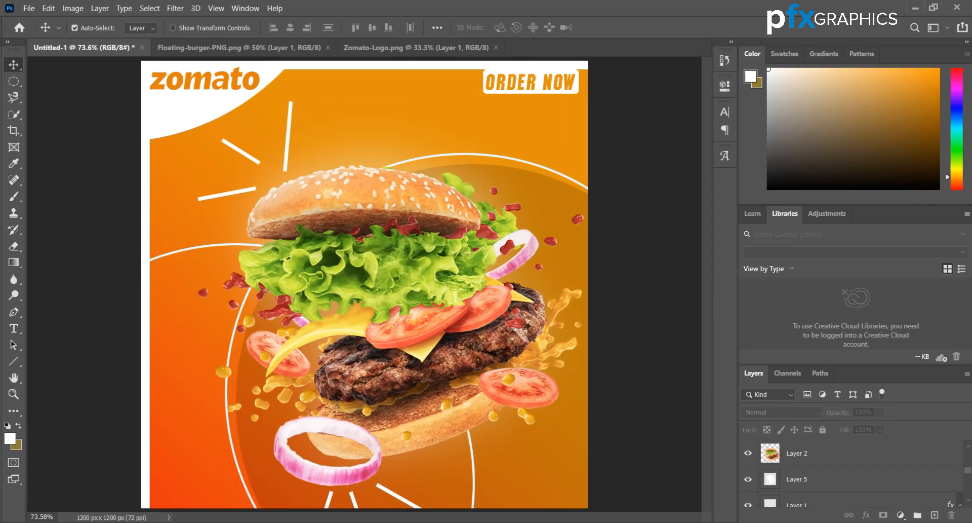
{"action": "left_click", "coordinate": [471, 445]}
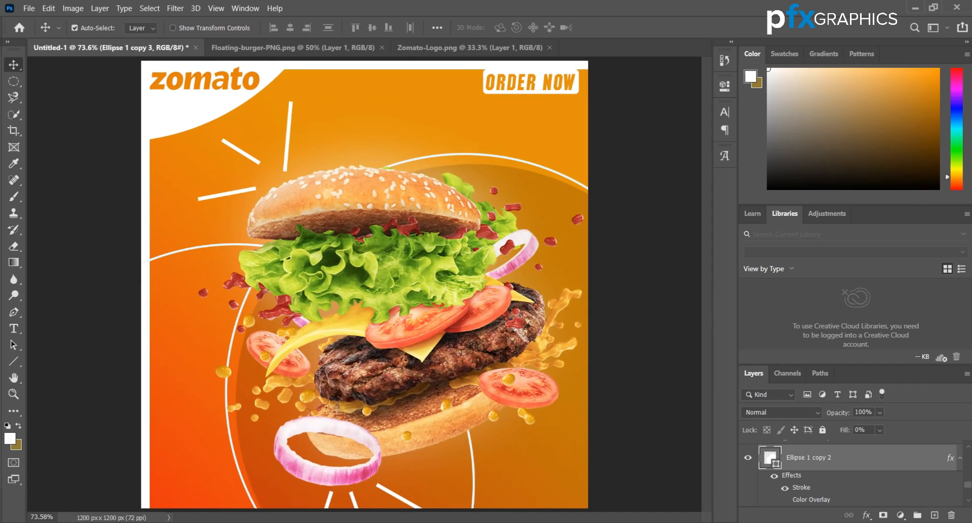
{"action": "scroll", "coordinate": [365, 283], "scroll_direction": "down", "scroll_amount": 4}
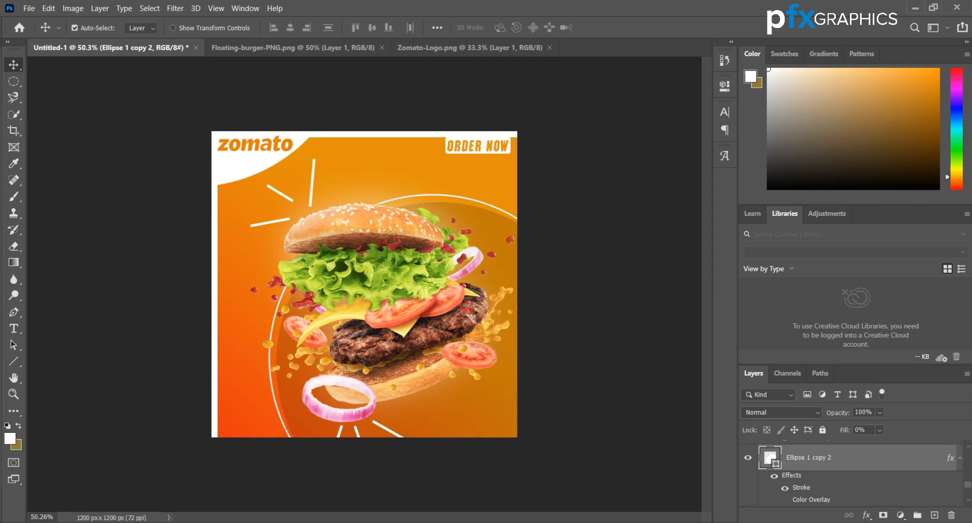
Step: Select the ORDER NOW text together with its rounded rectangle and nudge both slightly down
{"action": "left_click", "coordinate": [478, 146]}
{"action": "left_click", "coordinate": [816, 478], "text": "ctrl"}
{"action": "key", "text": "shift+Down"}
{"action": "key", "text": "shift+Down"}
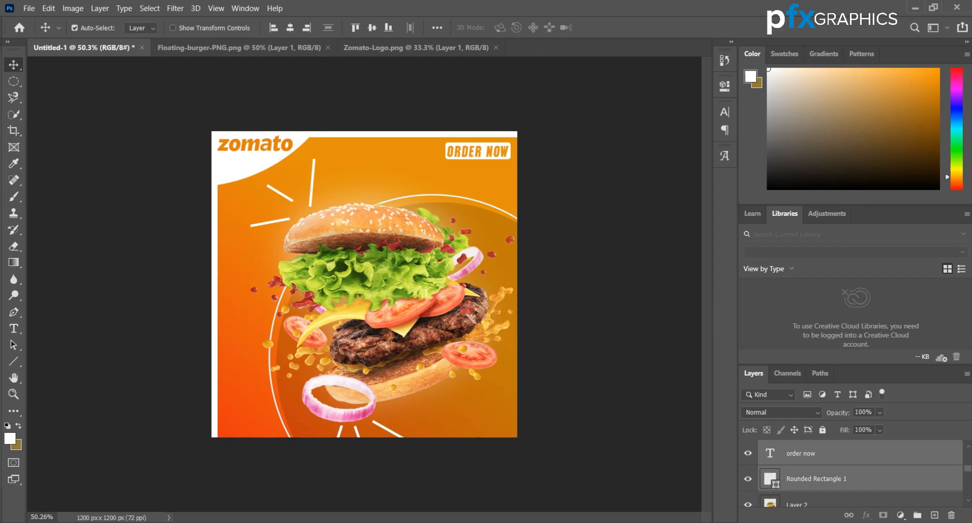